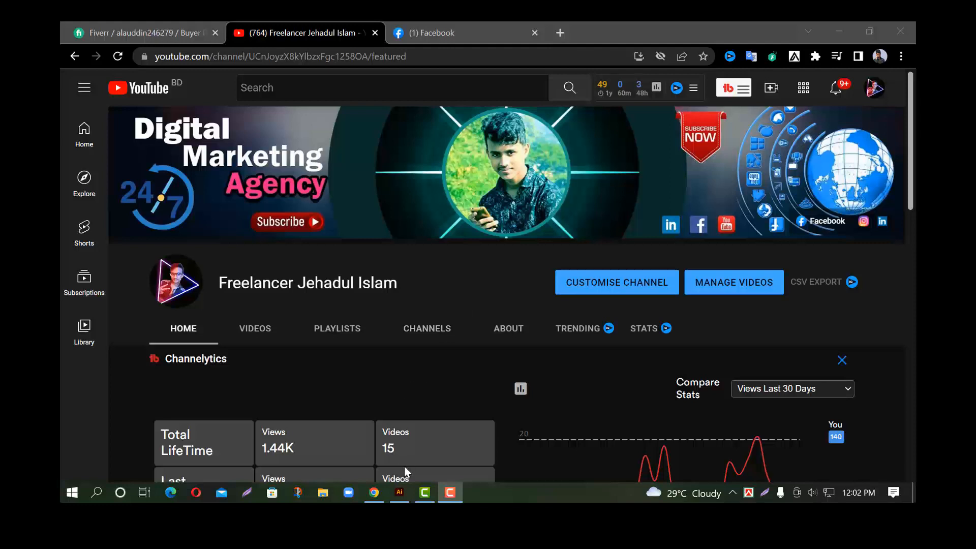
- Switch to Illustrator and create a new 1920 x 1100 px document in CMYK color mode at 300 ppi
{"action": "left_click", "coordinate": [400, 493]}
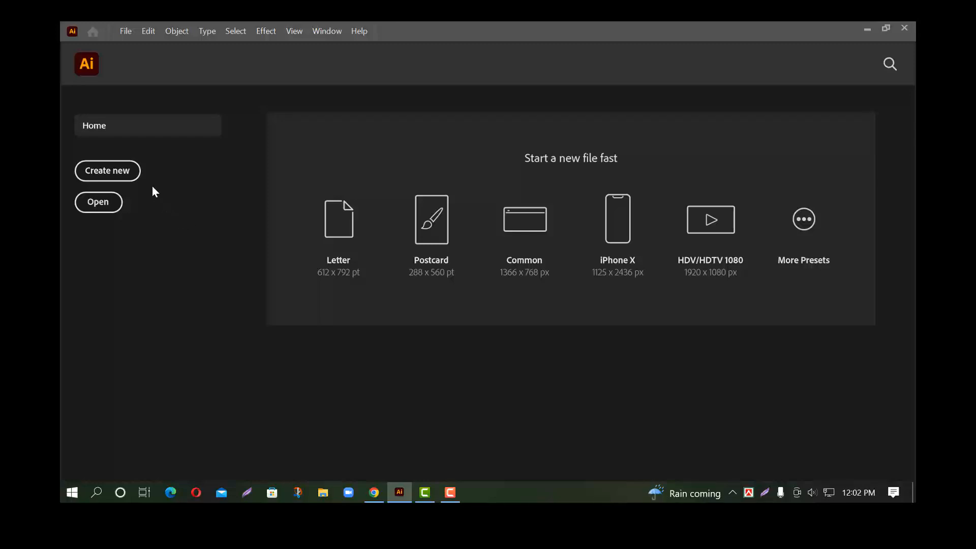
{"action": "left_click", "coordinate": [109, 175]}
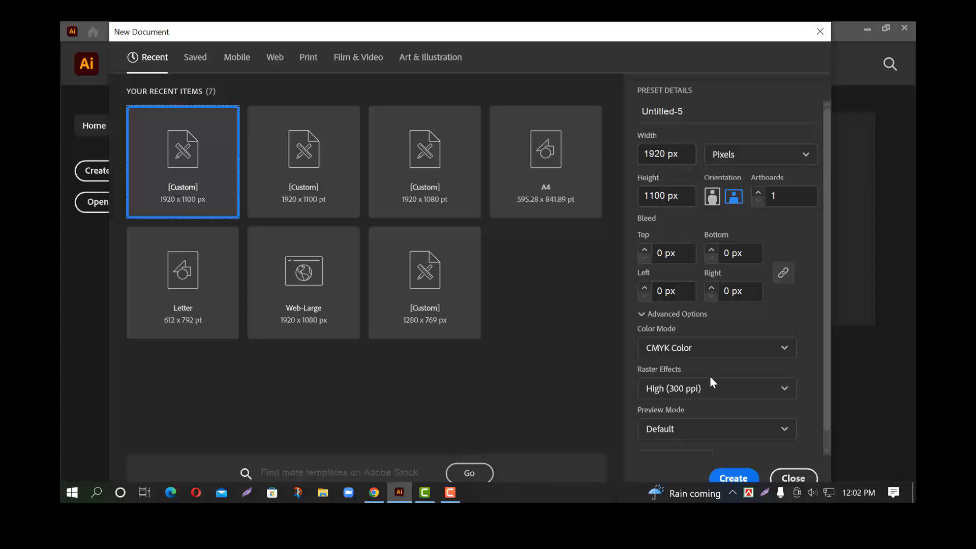
{"action": "left_click", "coordinate": [778, 477]}
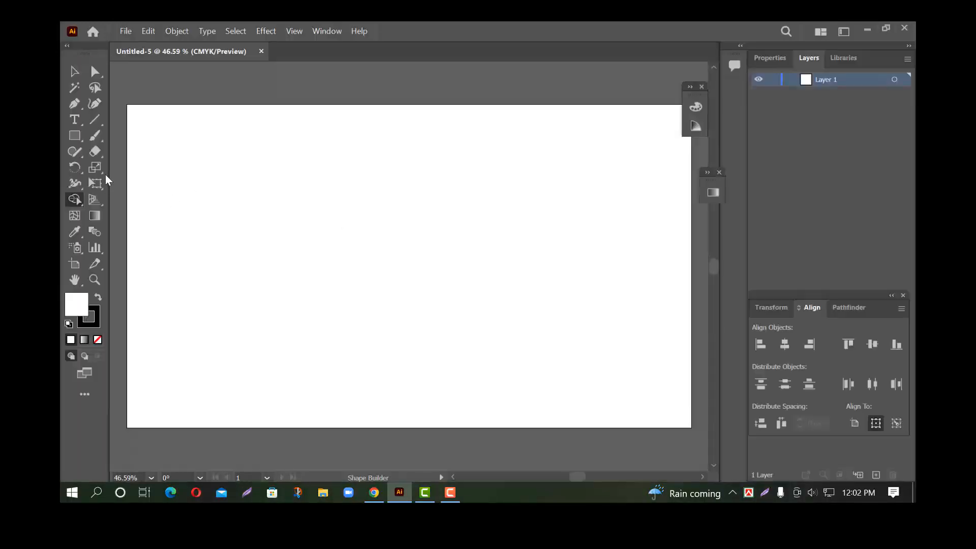
- Draw a 200 x 200 px circle on the artboard with the Ellipse tool and remove its fill
{"action": "left_click", "coordinate": [74, 71]}
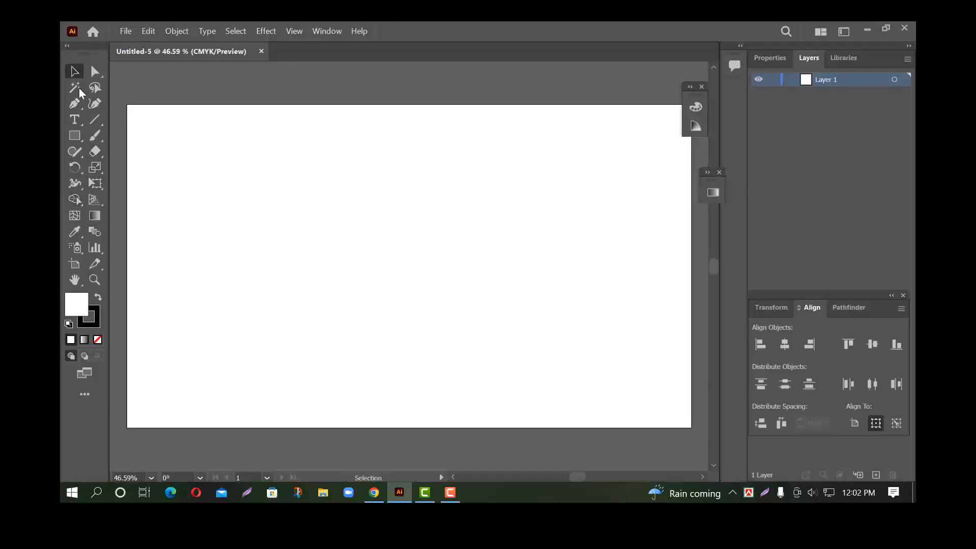
{"action": "right_click", "coordinate": [76, 137]}
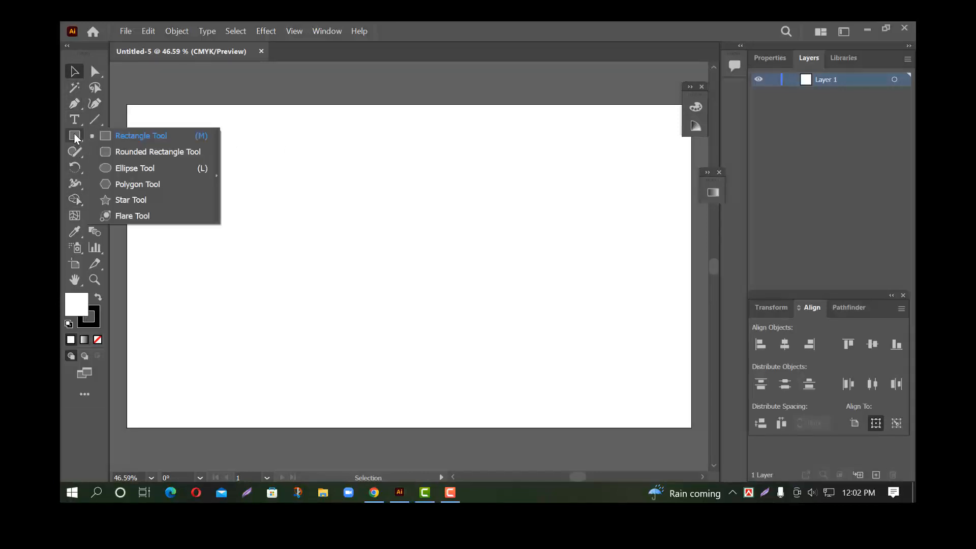
{"action": "left_click", "coordinate": [145, 171]}
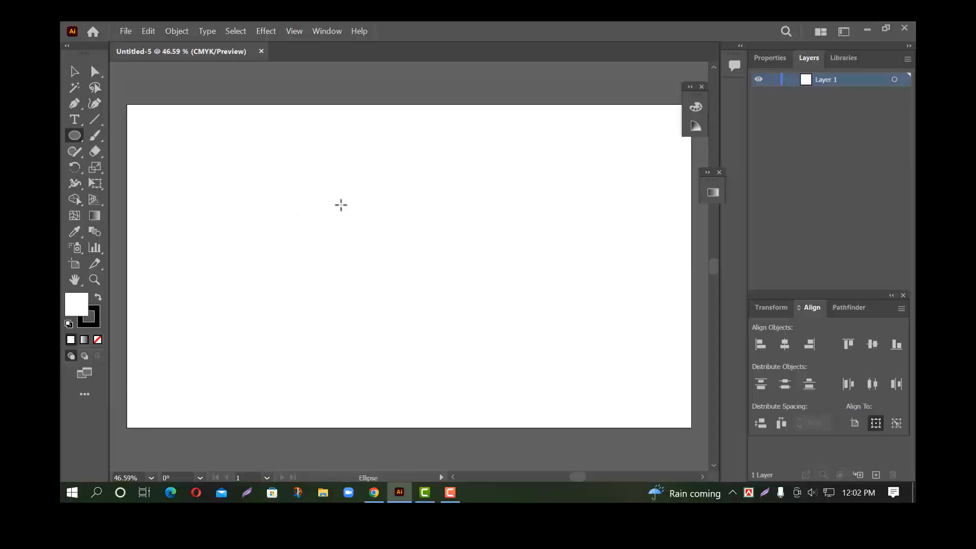
{"action": "left_click", "coordinate": [334, 203]}
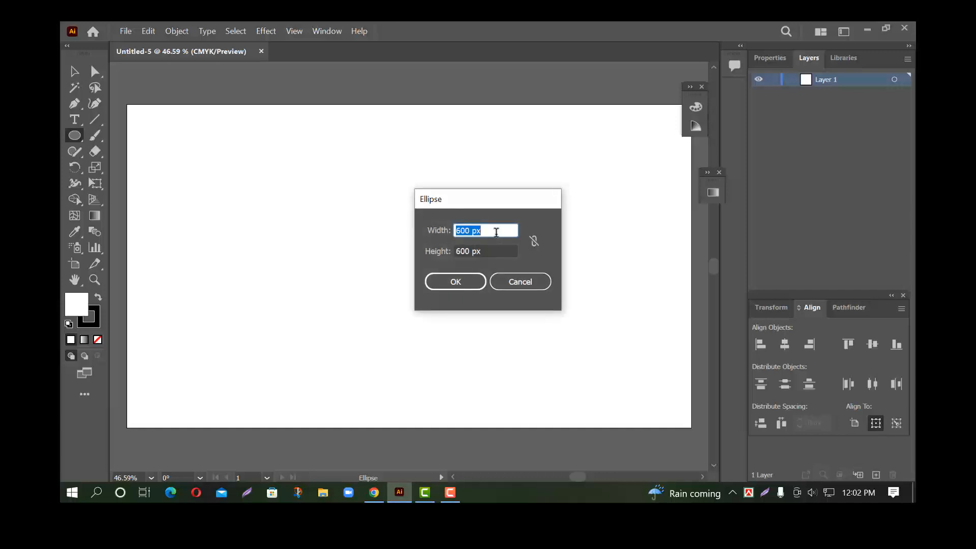
{"action": "type", "text": "200"}
{"action": "key", "text": "Tab"}
{"action": "type", "text": "200"}
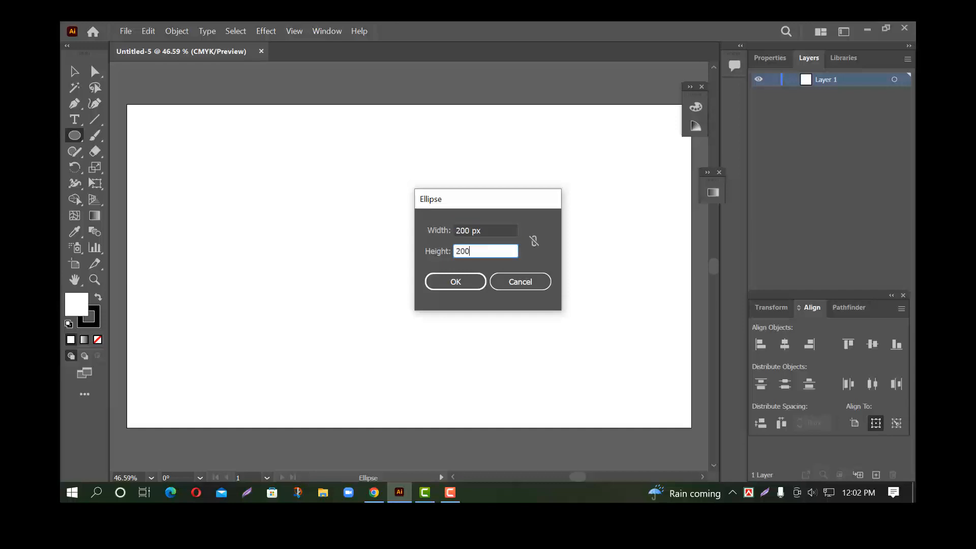
{"action": "left_click", "coordinate": [440, 282]}
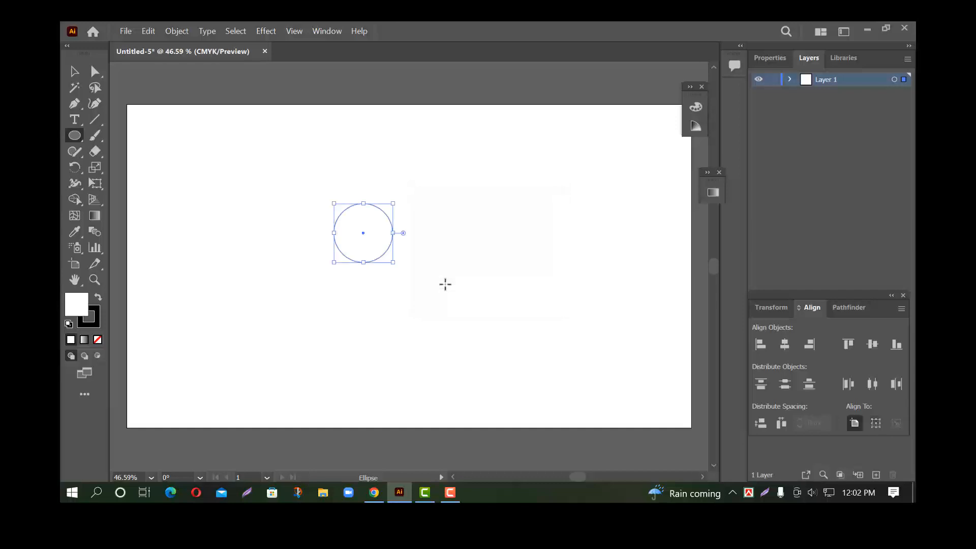
{"action": "key", "text": "v"}
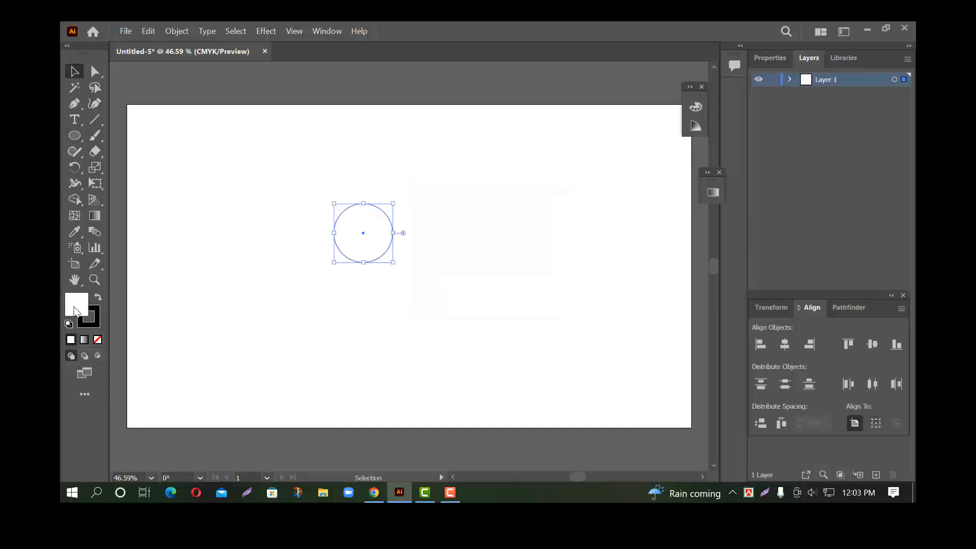
{"action": "left_click", "coordinate": [97, 340]}
- Stack two copies of the circle directly below it, touching edge to edge, and move the column of three upward
{"action": "left_click_drag", "start_coordinate": [367, 201], "coordinate": [371, 327]}
{"action": "left_click", "coordinate": [442, 266]}
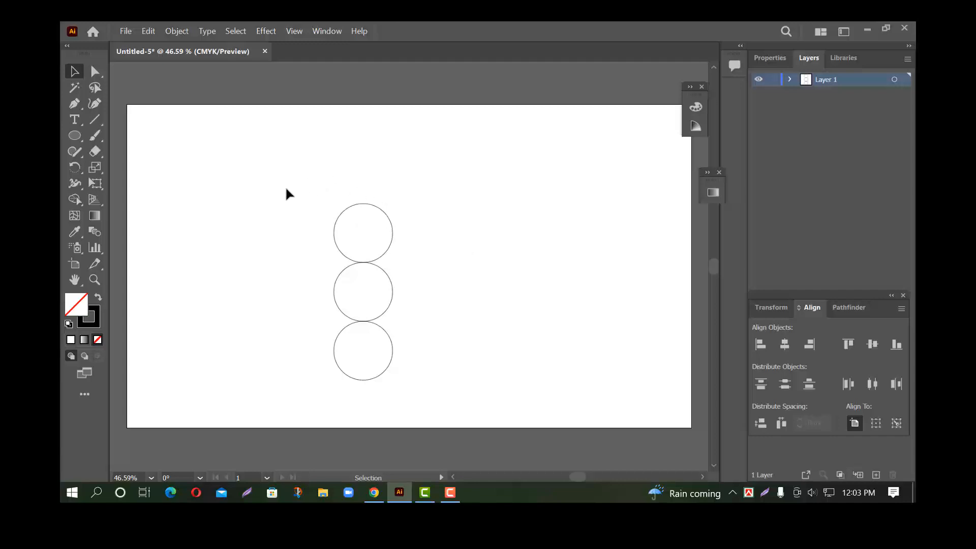
{"action": "left_click_drag", "start_coordinate": [334, 234], "coordinate": [478, 428]}
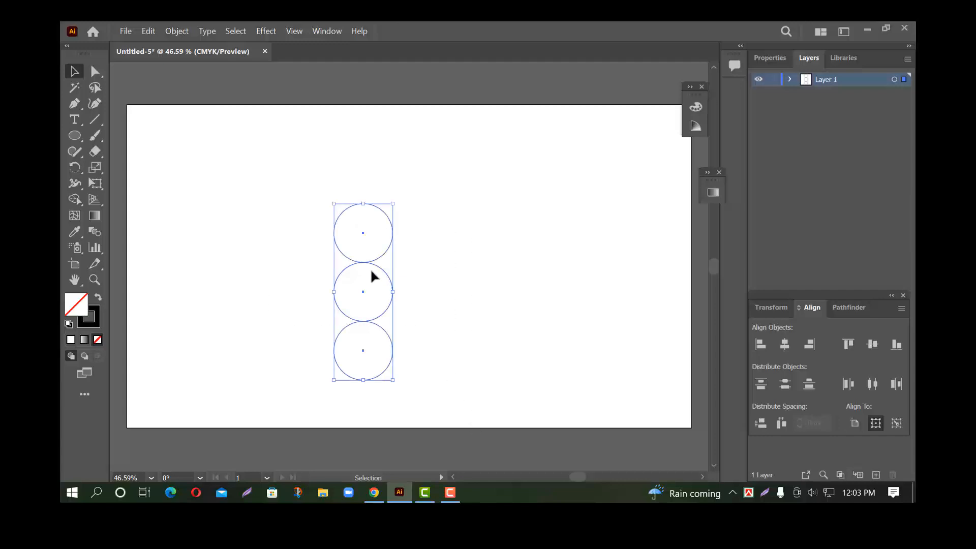
{"action": "left_click_drag", "start_coordinate": [396, 246], "coordinate": [391, 257]}
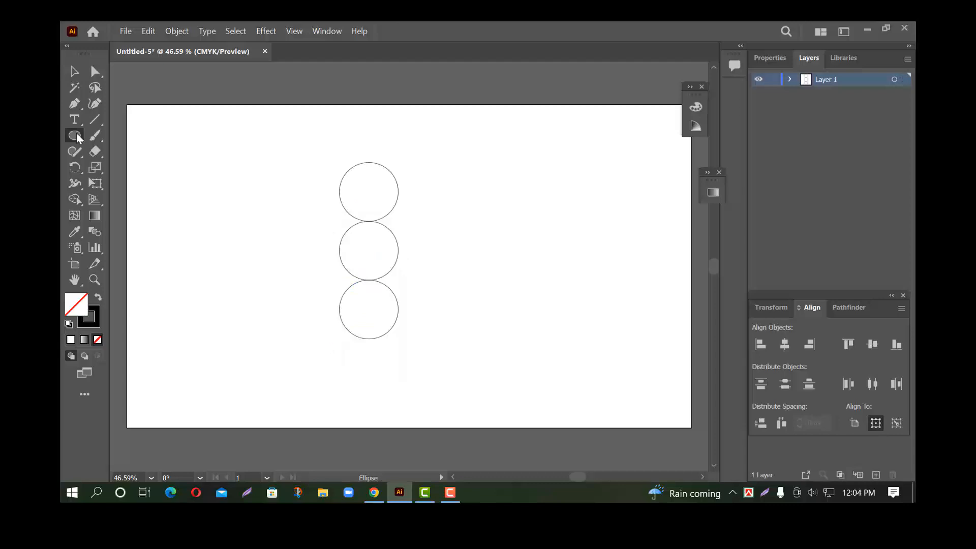
- Draw a 400 x 400 px circle level with the top of the three-circle column
{"action": "left_click", "coordinate": [76, 134]}
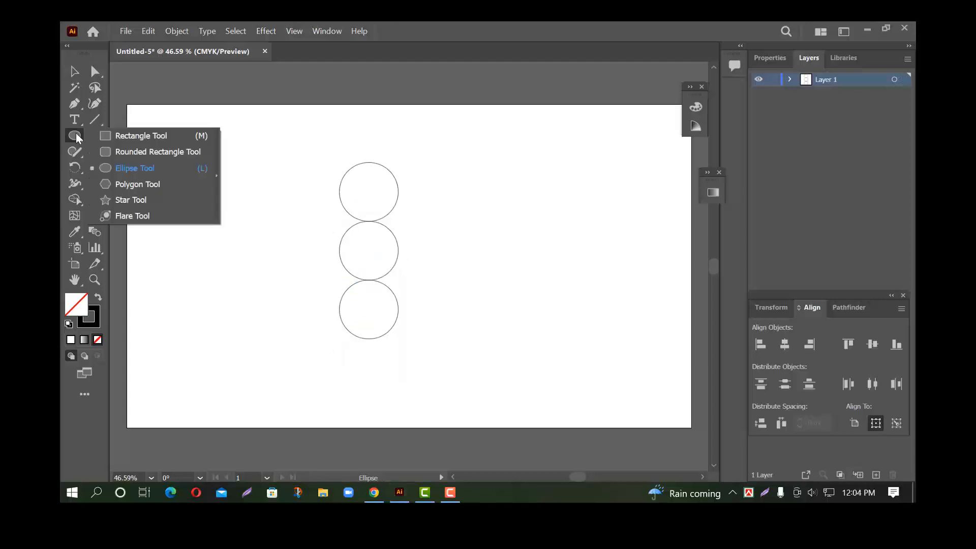
{"action": "left_click", "coordinate": [78, 138]}
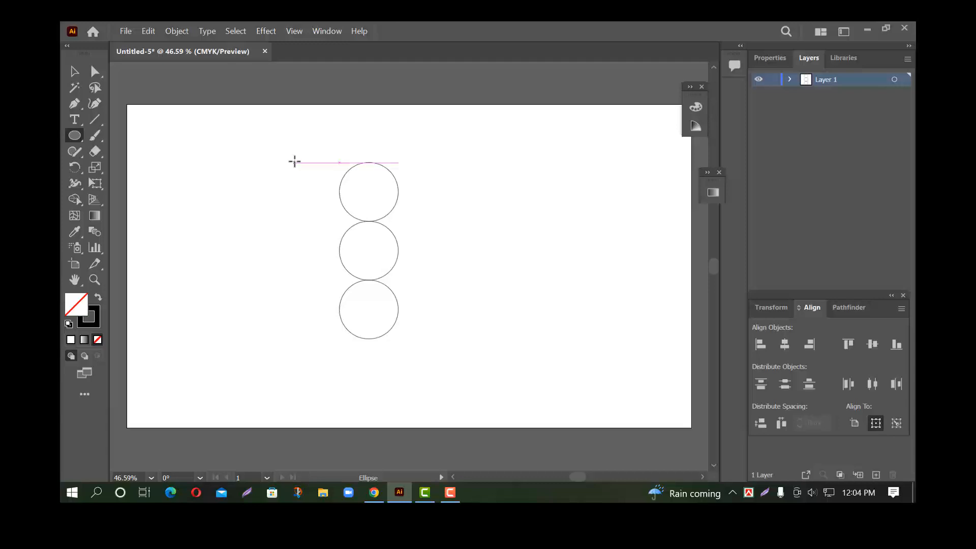
{"action": "left_click", "coordinate": [294, 162]}
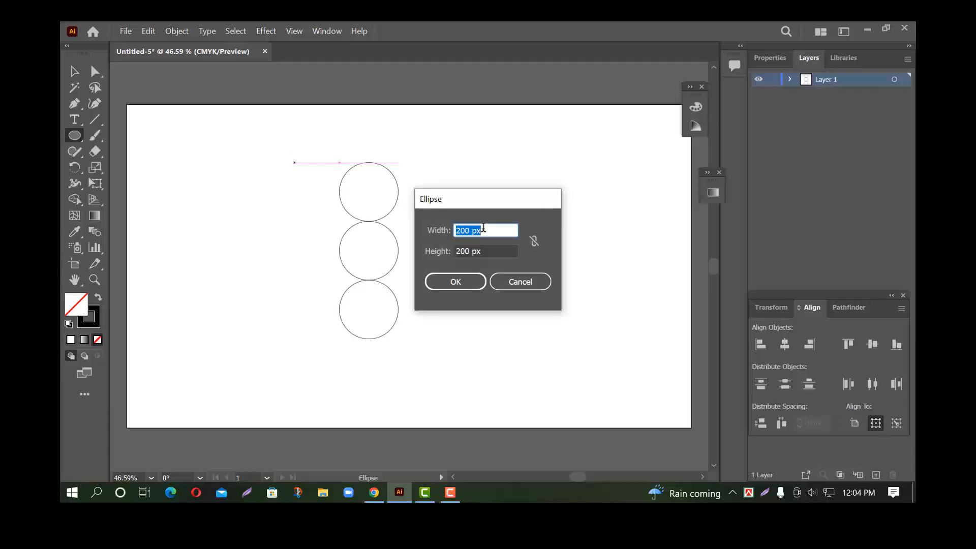
{"action": "type", "text": "400"}
{"action": "left_click", "coordinate": [458, 251]}
{"action": "type", "text": "400"}
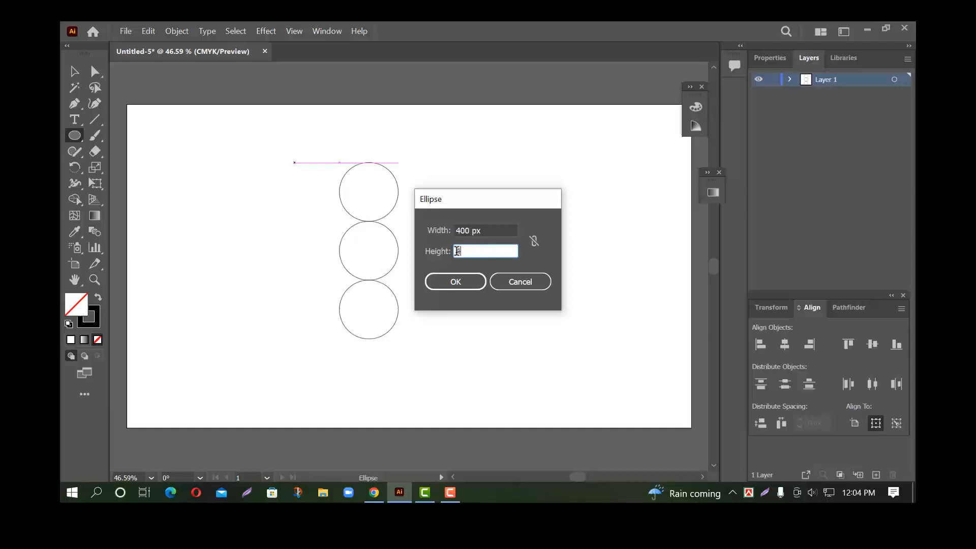
{"action": "left_click", "coordinate": [458, 282]}
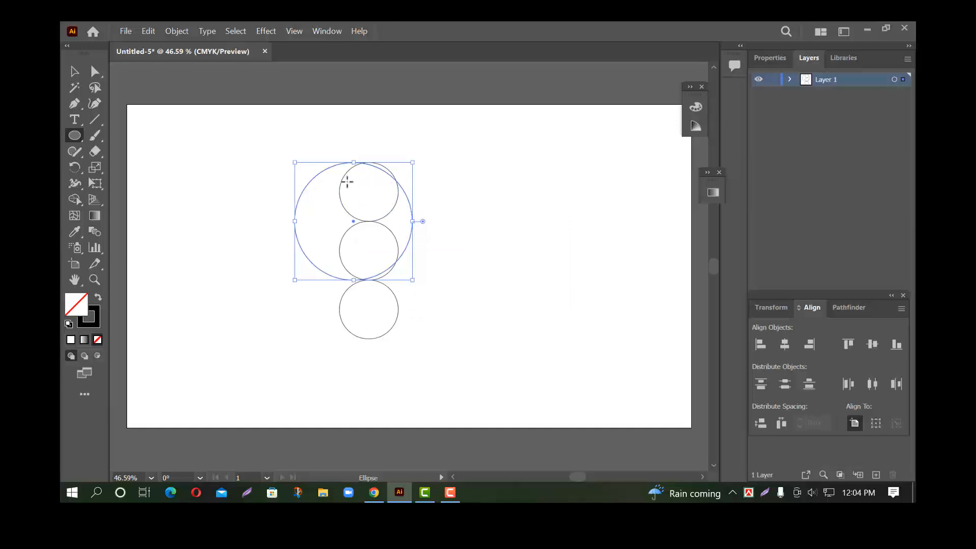
- Align the 400 px circle and the three small circles on their horizontal centers
{"action": "key", "text": "v"}
{"action": "key", "text": "ctrl+a"}
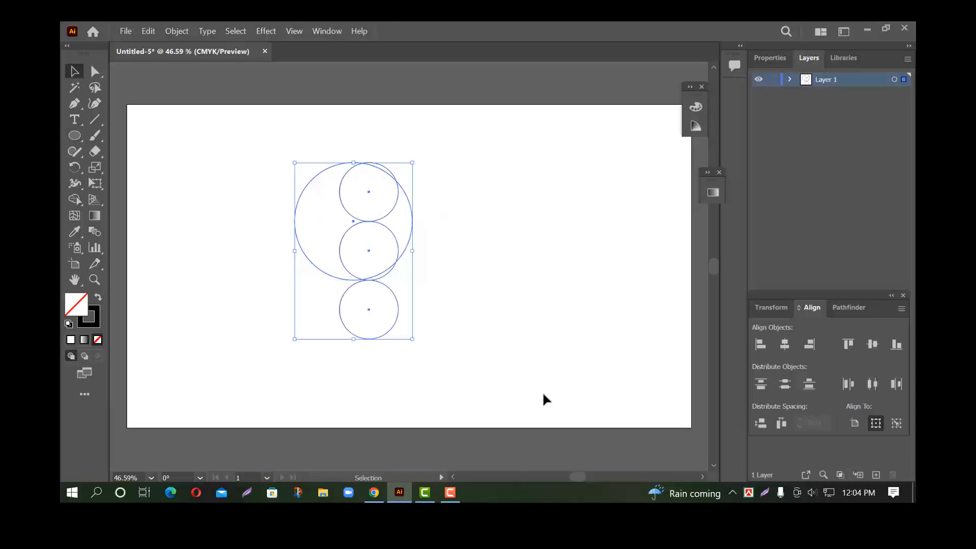
{"action": "left_click", "coordinate": [784, 344]}
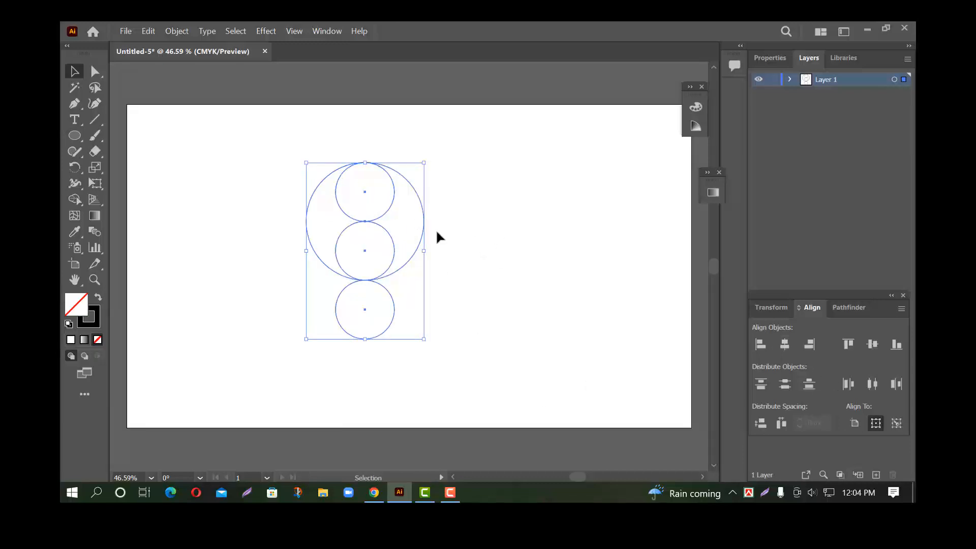
{"action": "left_click", "coordinate": [503, 212]}
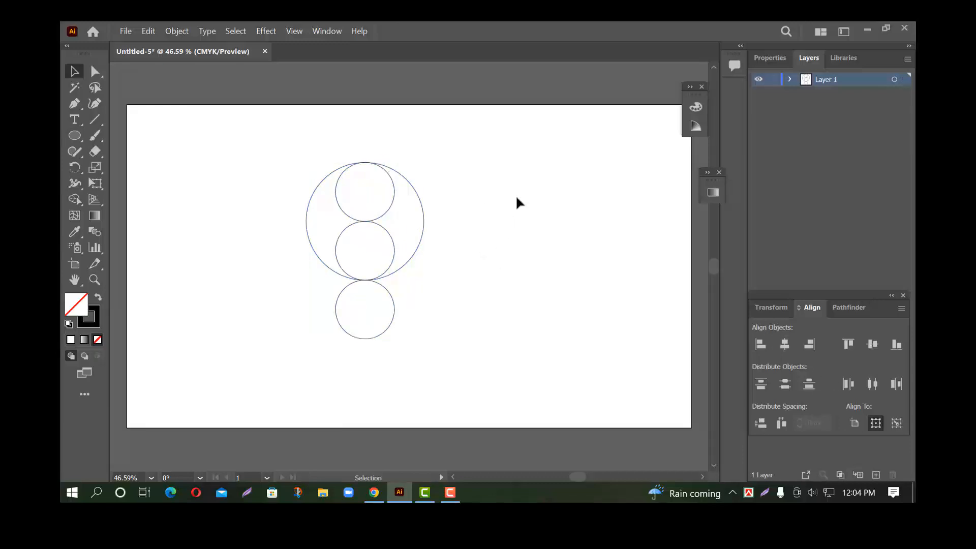
- Draw a 600 x 600 px circle starting level with the top of the existing circles
{"action": "left_click", "coordinate": [74, 137]}
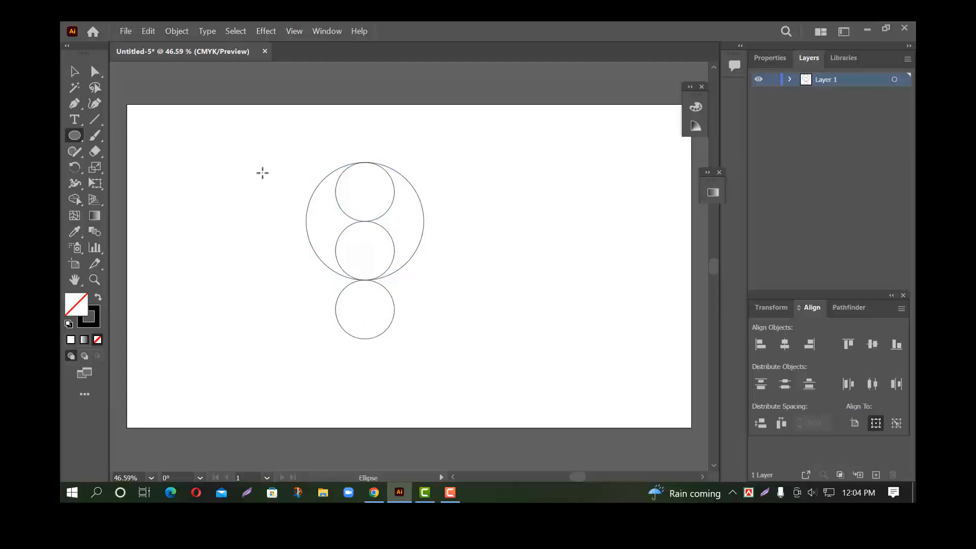
{"action": "left_click", "coordinate": [289, 164]}
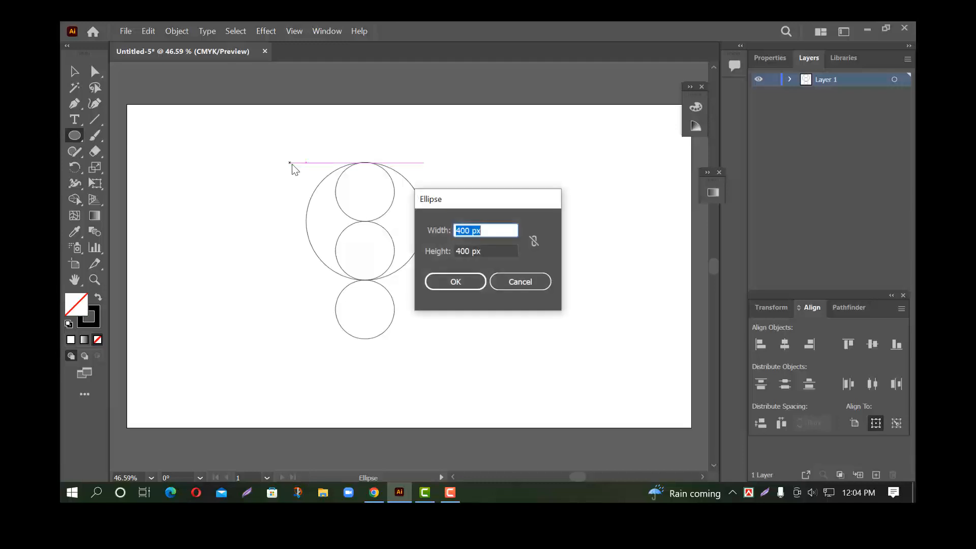
{"action": "type", "text": "600"}
{"action": "key", "text": "Tab"}
{"action": "type", "text": "600"}
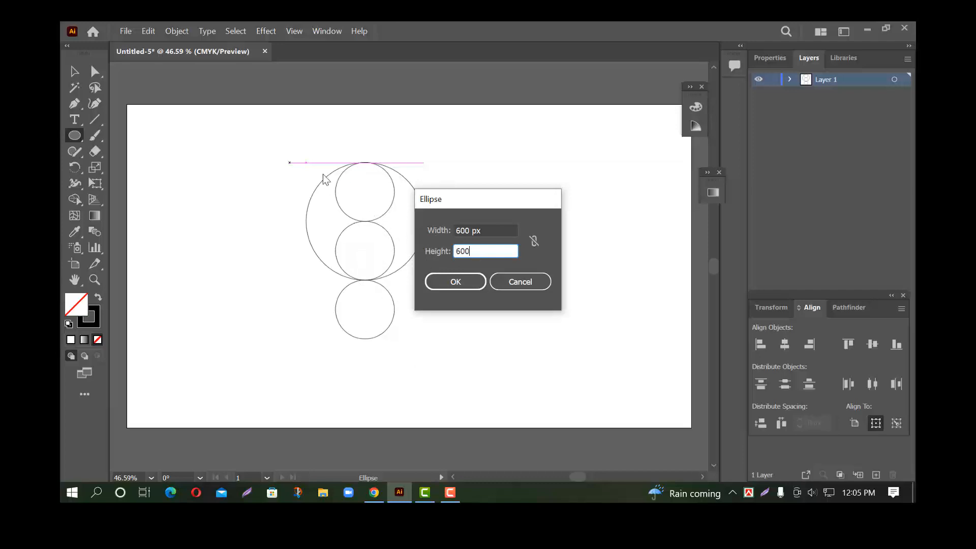
{"action": "left_click", "coordinate": [474, 282]}
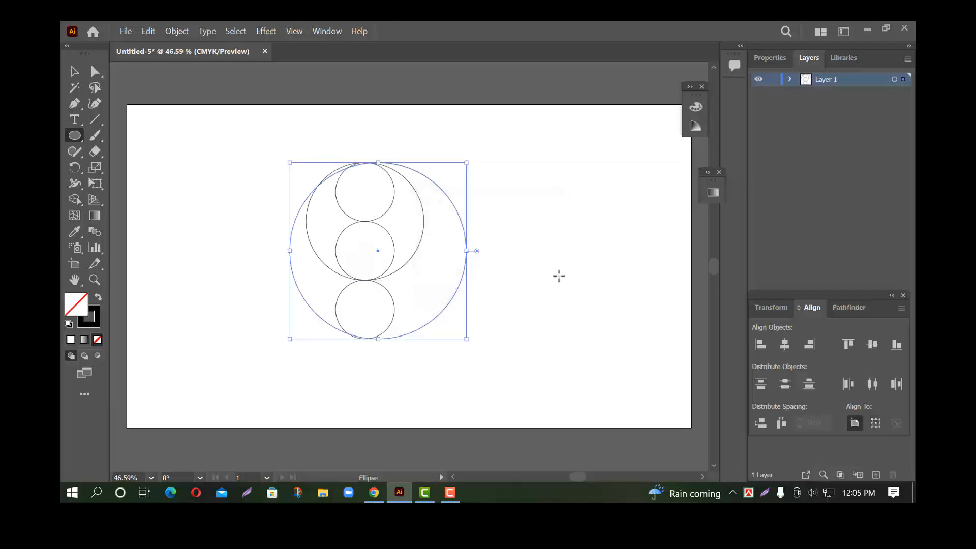
- Select all five circles and align them on their horizontal centers, including the 600 px one
{"action": "left_click", "coordinate": [75, 71]}
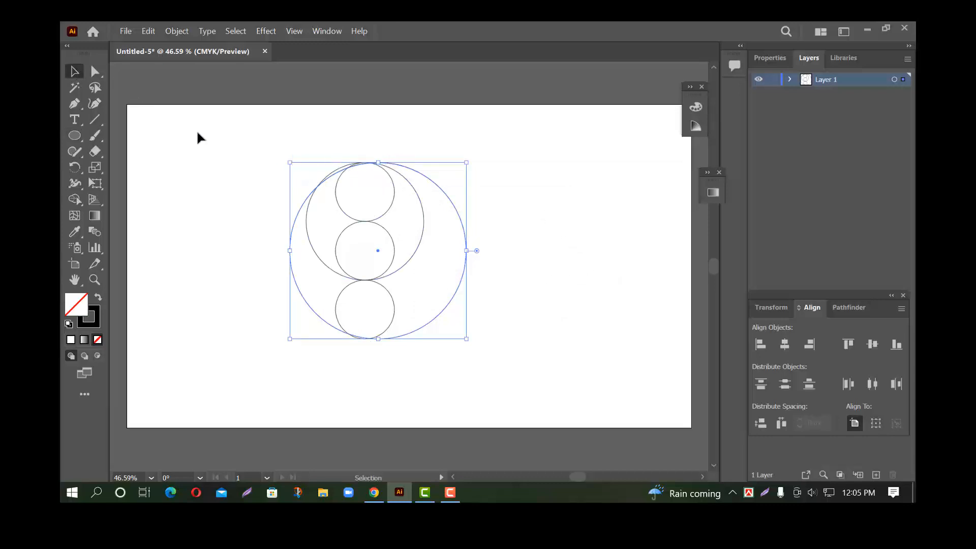
{"action": "left_click_drag", "start_coordinate": [225, 133], "coordinate": [555, 385]}
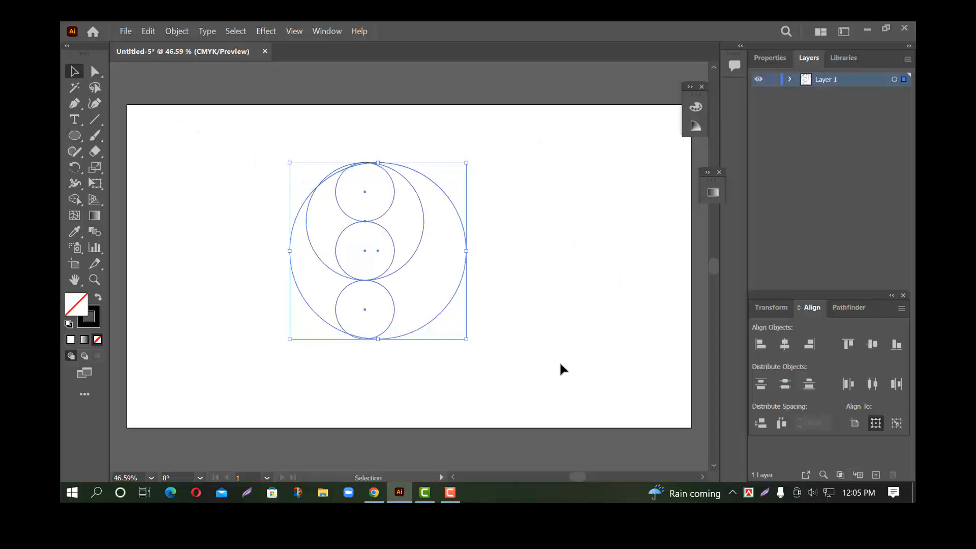
{"action": "left_click", "coordinate": [784, 344]}
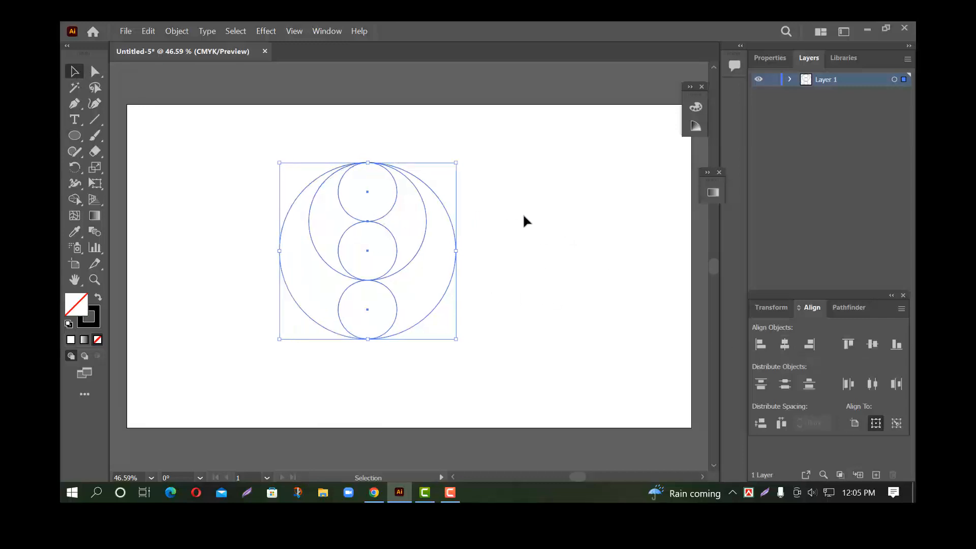
{"action": "left_click", "coordinate": [526, 198]}
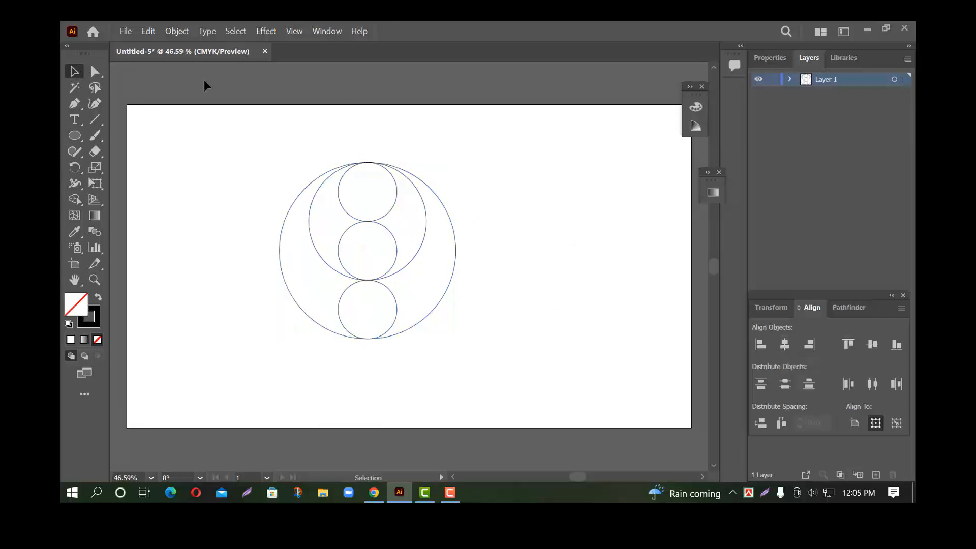
- Draw an 800 x 200 px rectangle level with the top of the circles using the Rectangle tool
{"action": "left_click_drag", "start_coordinate": [75, 136], "coordinate": [134, 136]}
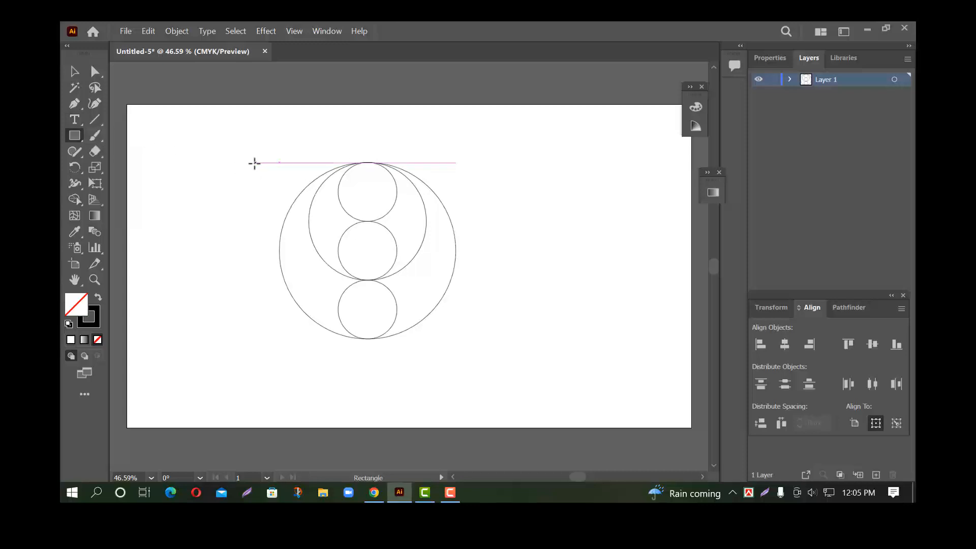
{"action": "left_click", "coordinate": [253, 162]}
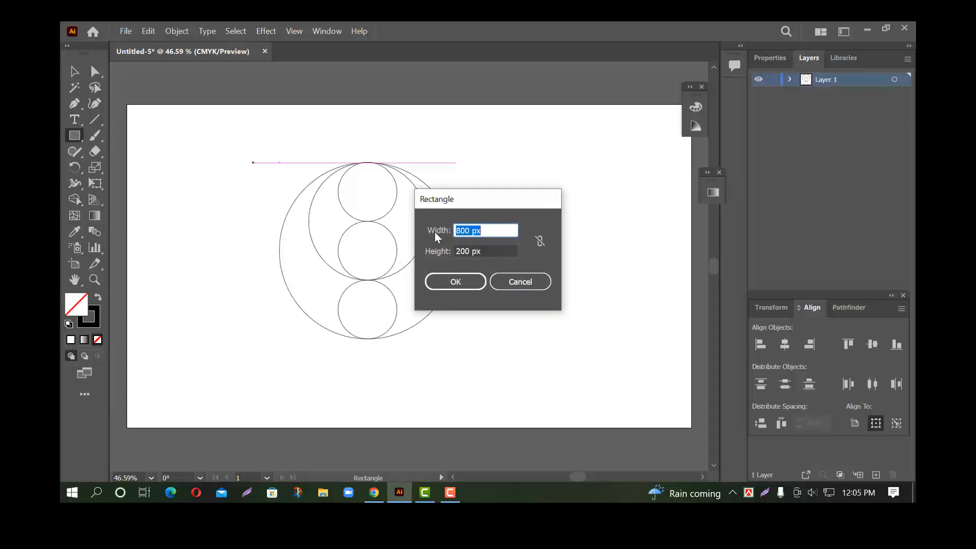
{"action": "type", "text": "800"}
{"action": "key", "text": "Tab"}
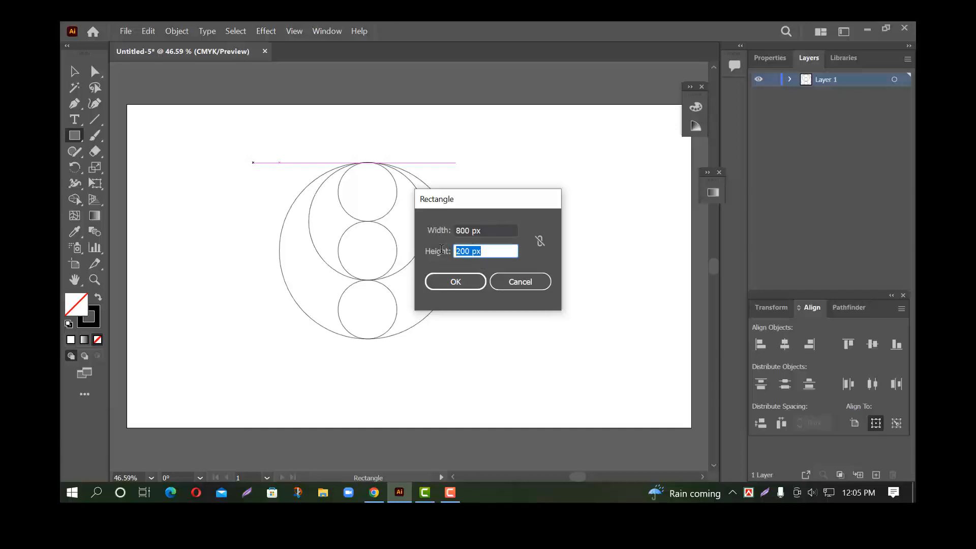
{"action": "type", "text": "200"}
{"action": "left_click", "coordinate": [459, 280]}
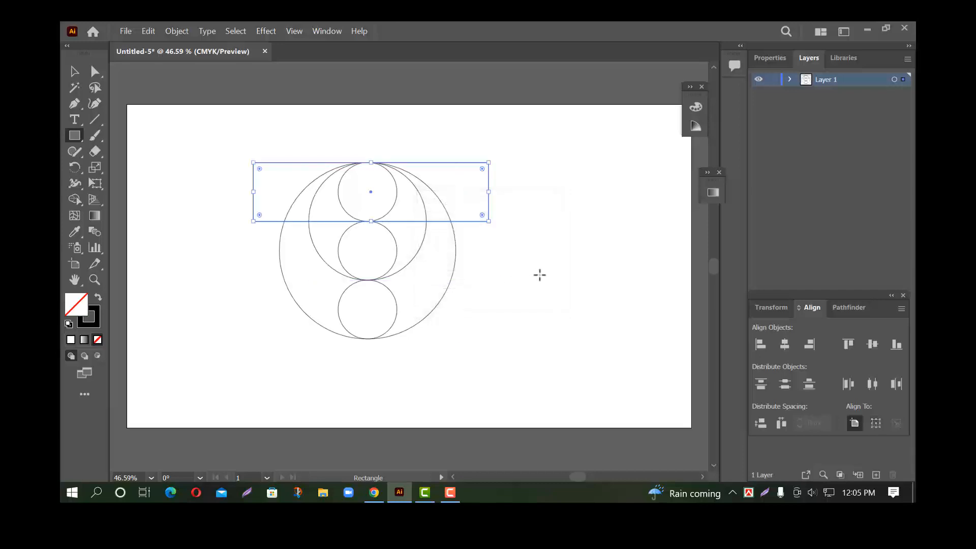
- Move the rectangle horizontally until its left edge lines up with the largest circle's left edge
{"action": "key", "text": "alt"}
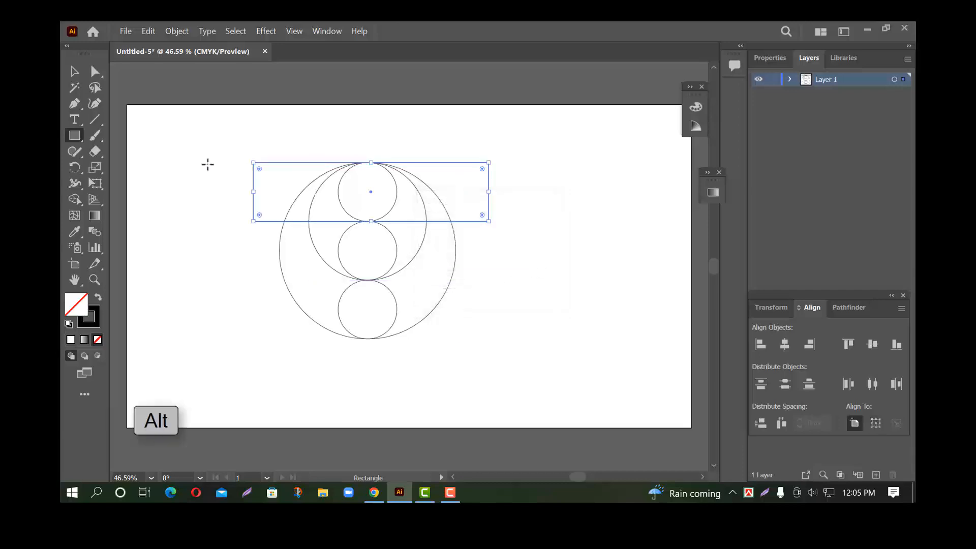
{"action": "key", "text": "v"}
{"action": "left_click_drag", "start_coordinate": [305, 163], "coordinate": [331, 164]}
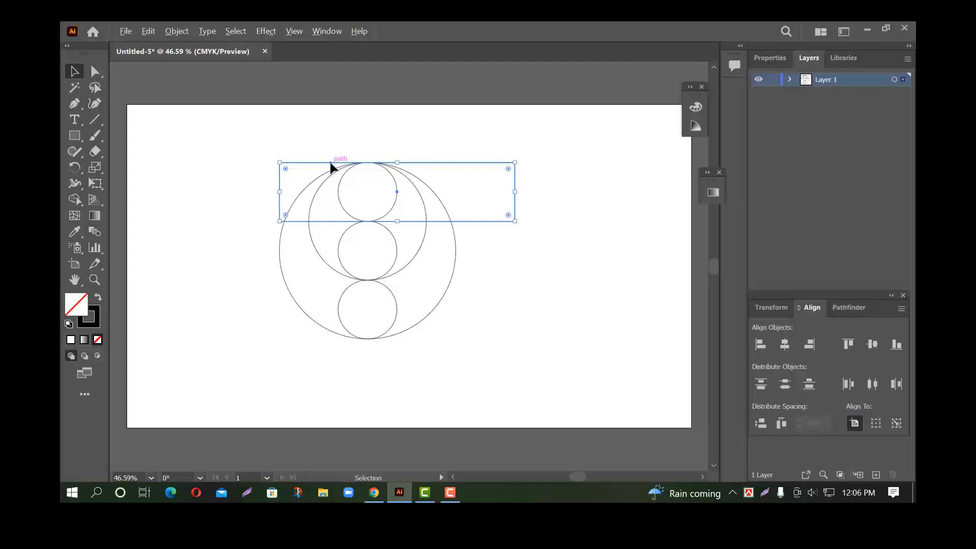
- Copy the rectangle straight down over the lowest small circle and place another copy just below it
{"action": "left_click_drag", "start_coordinate": [331, 166], "coordinate": [333, 284]}
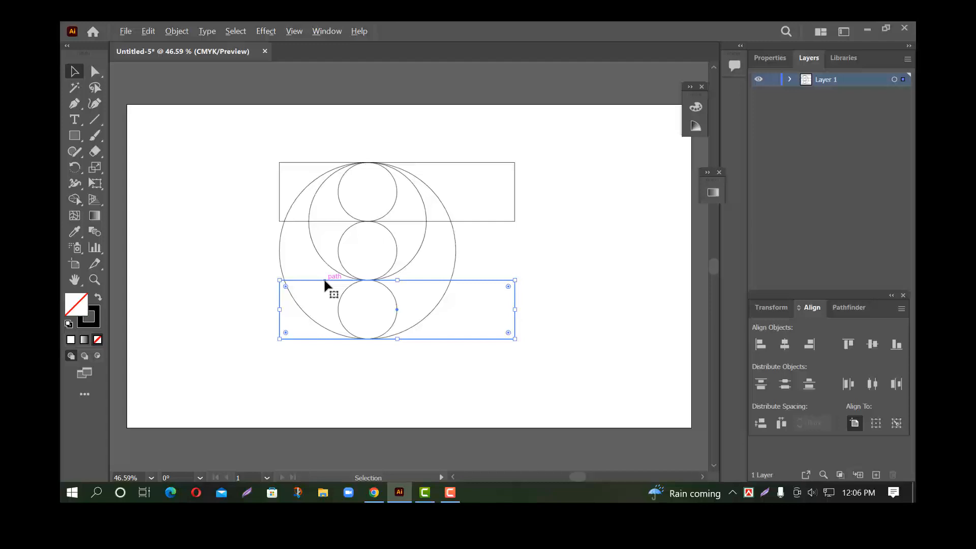
{"action": "left_click_drag", "start_coordinate": [325, 281], "coordinate": [326, 357]}
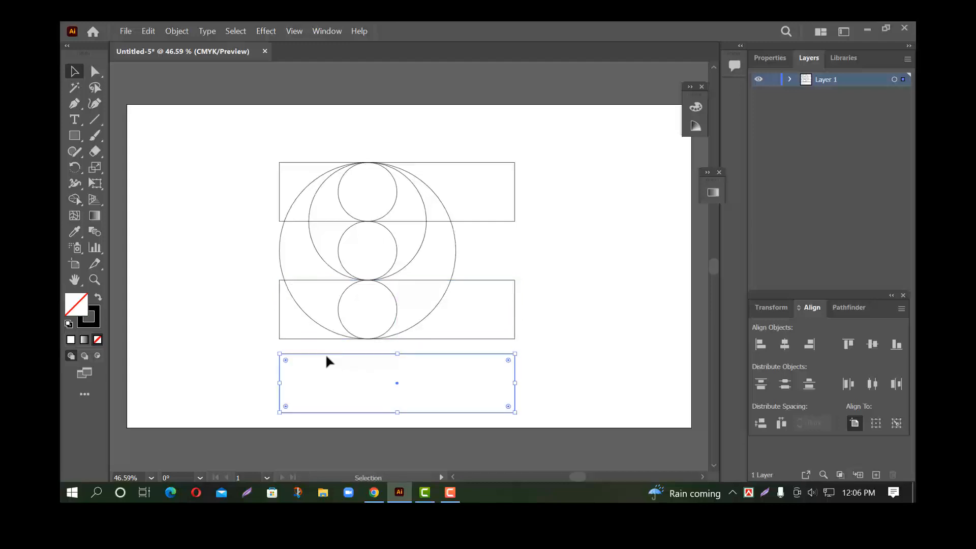
- Rotate the lowest rectangle 90° and move it so its top-left corner meets the top rectangle's top-left corner
{"action": "right_click", "coordinate": [354, 374]}
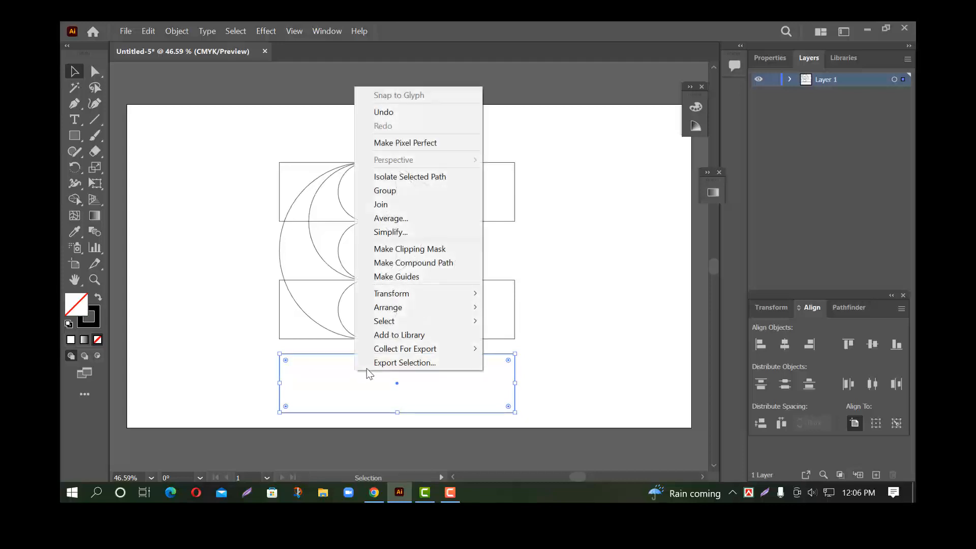
{"action": "mouse_move", "coordinate": [431, 293]}
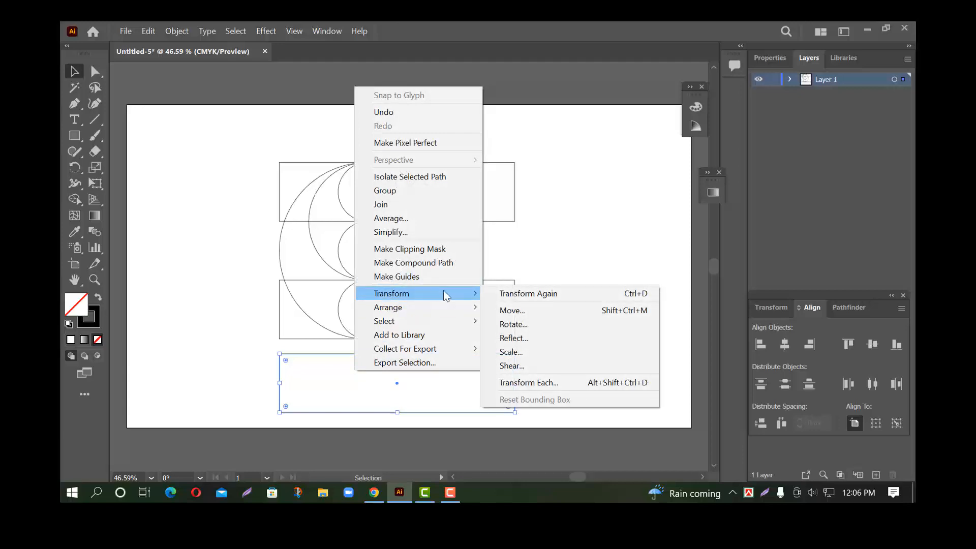
{"action": "left_click", "coordinate": [547, 327]}
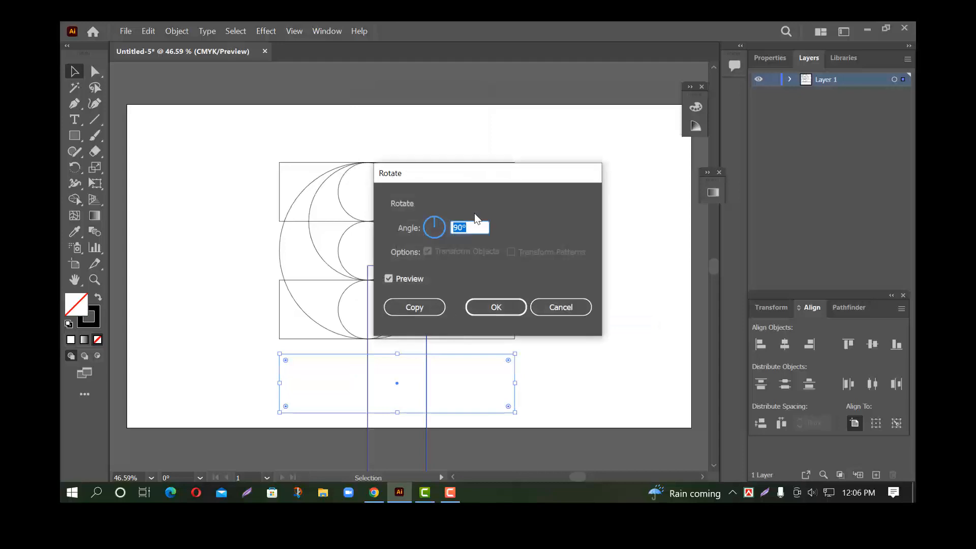
{"action": "type", "text": "90"}
{"action": "left_click", "coordinate": [496, 307]}
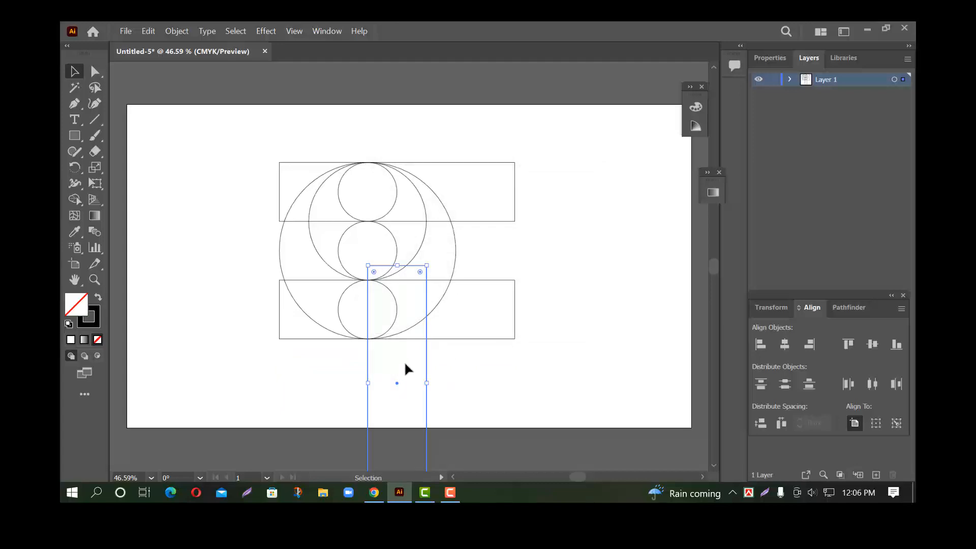
{"action": "left_click_drag", "start_coordinate": [426, 366], "coordinate": [338, 265]}
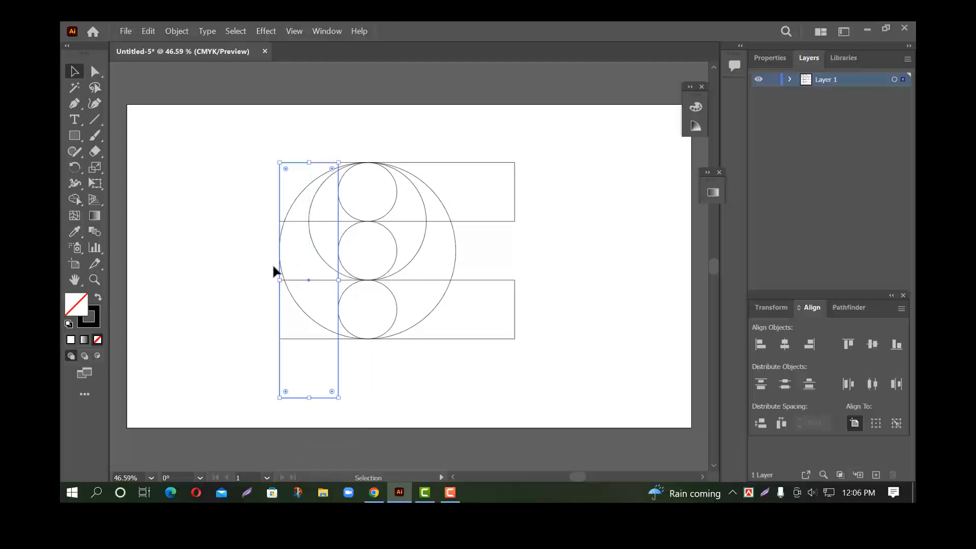
{"action": "left_click", "coordinate": [242, 261]}
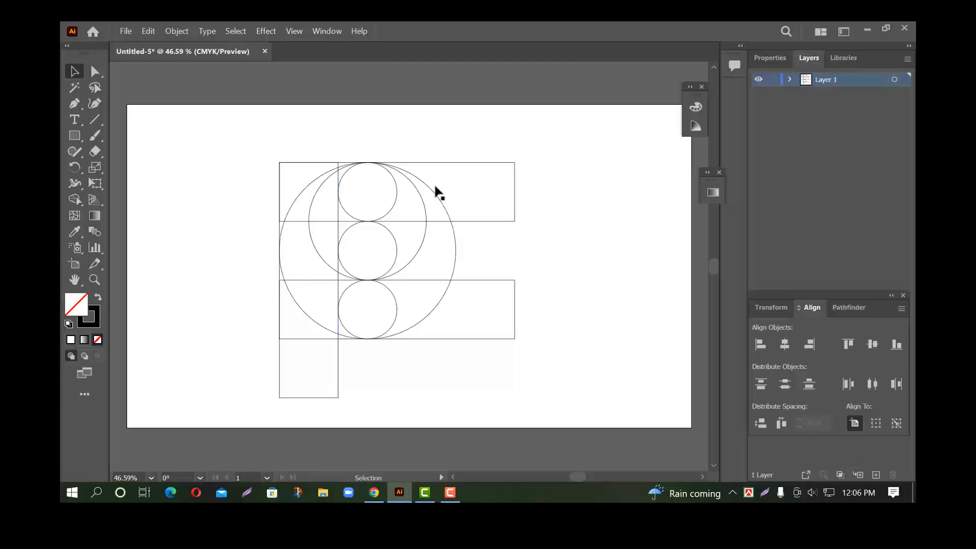
- Copy the topmost small circle and the medium circle onto the vertical rectangle's left edge, once at its top end and once at its bottom end
{"action": "key", "text": "shift"}
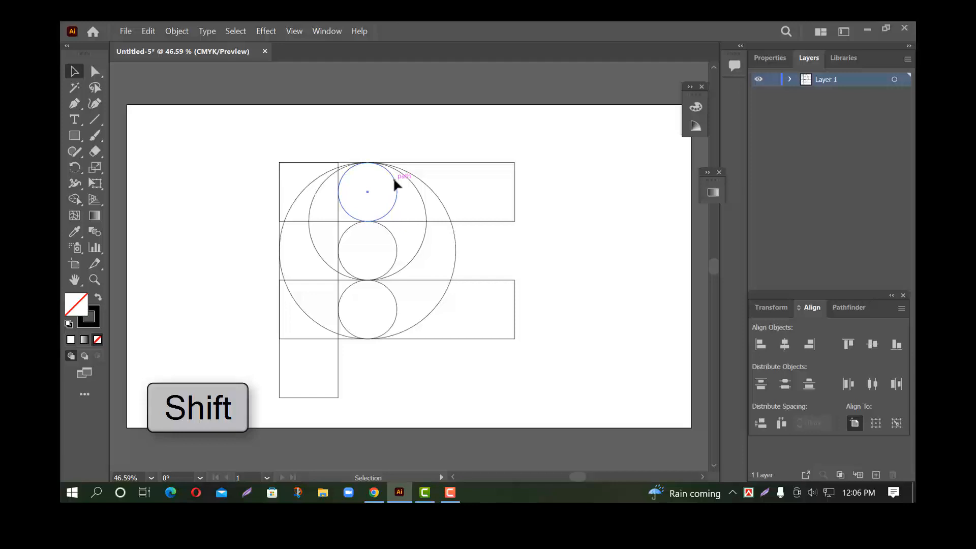
{"action": "left_click", "coordinate": [395, 180], "text": "shift"}
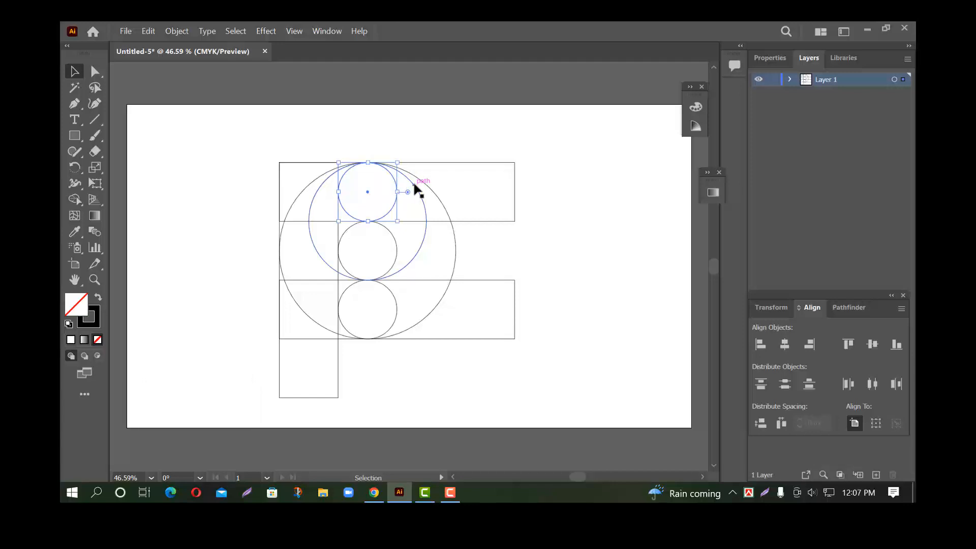
{"action": "key", "text": "shift"}
{"action": "left_click", "coordinate": [414, 184], "text": "shift"}
{"action": "key", "text": "alt"}
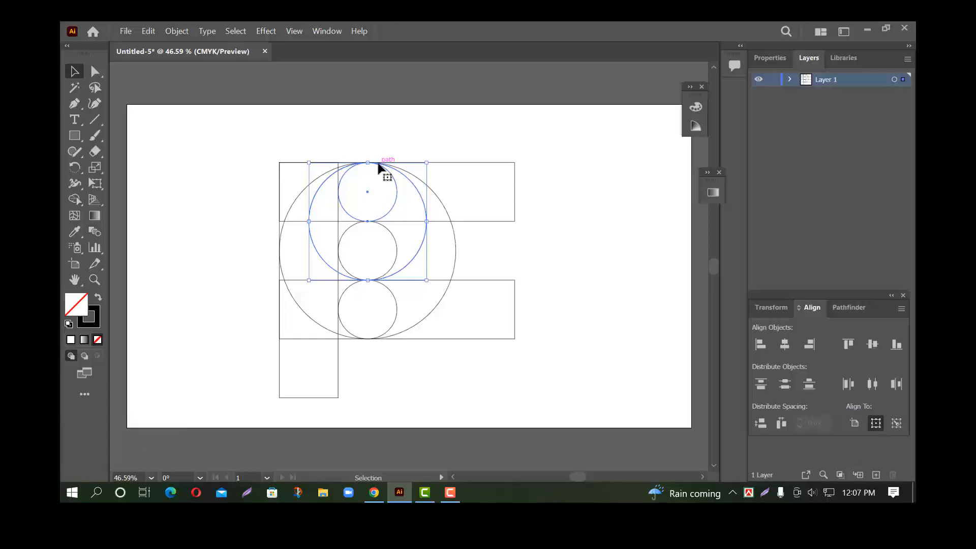
{"action": "left_click_drag", "start_coordinate": [380, 166], "coordinate": [291, 105]}
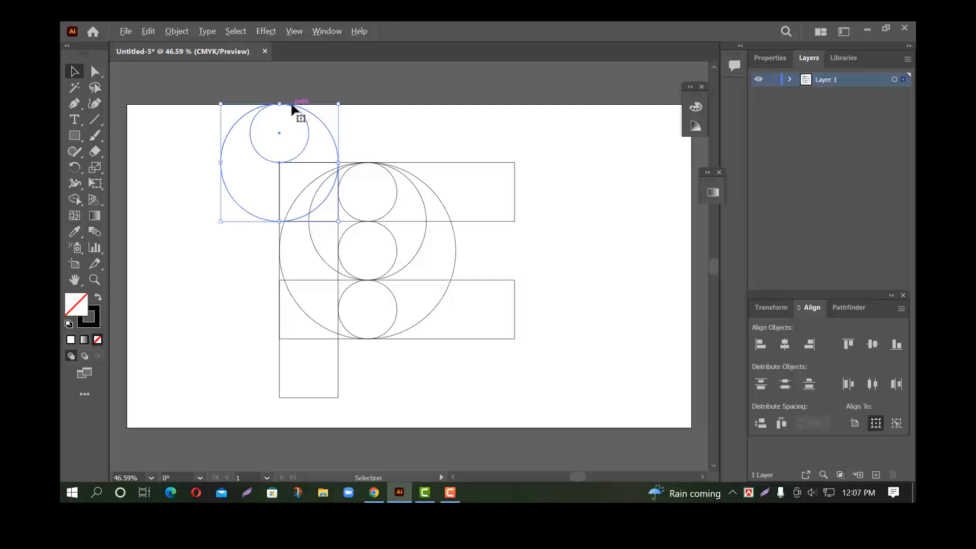
{"action": "left_click_drag", "start_coordinate": [291, 105], "coordinate": [292, 286]}
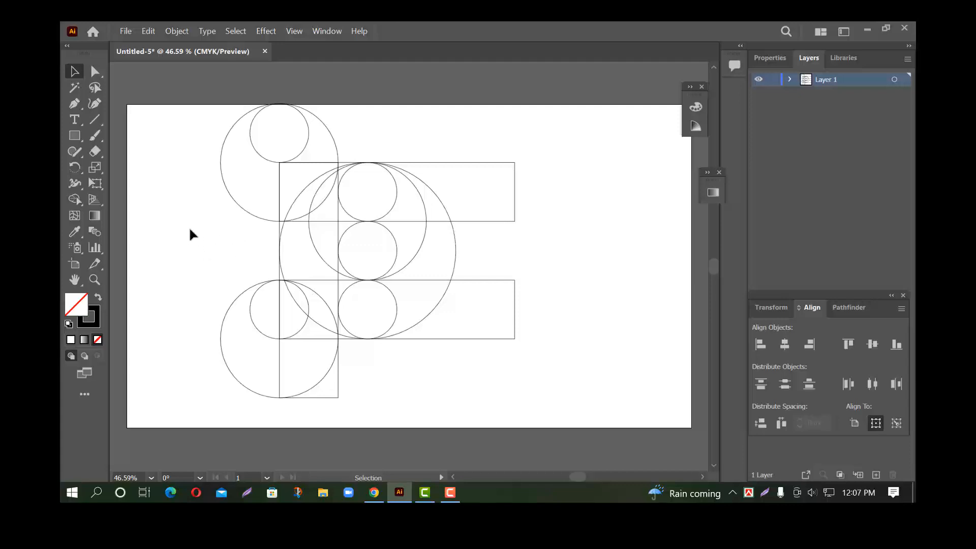
- Select the whole construction and merge the regions of the upper S-shaped band with the Shape Builder tool
{"action": "left_click_drag", "start_coordinate": [176, 109], "coordinate": [584, 422]}
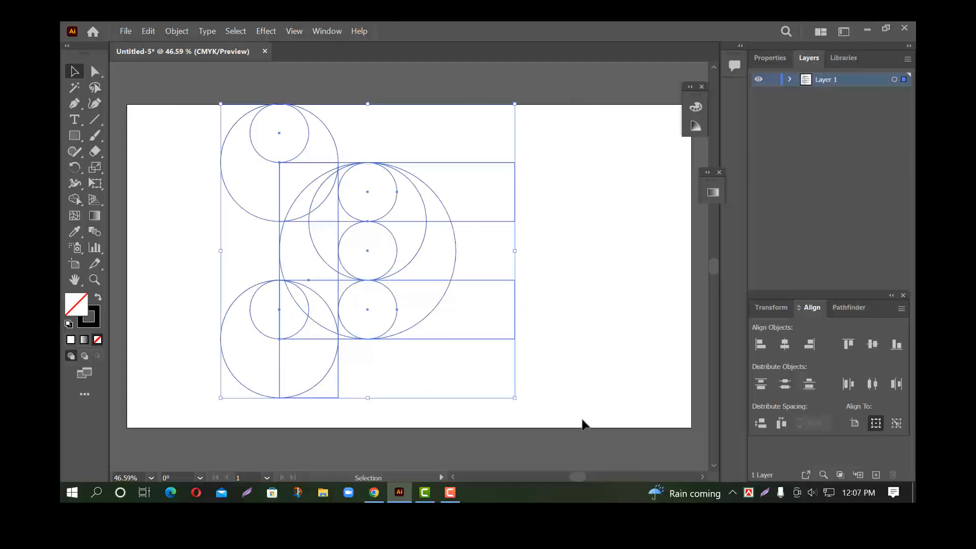
{"action": "left_click", "coordinate": [77, 199]}
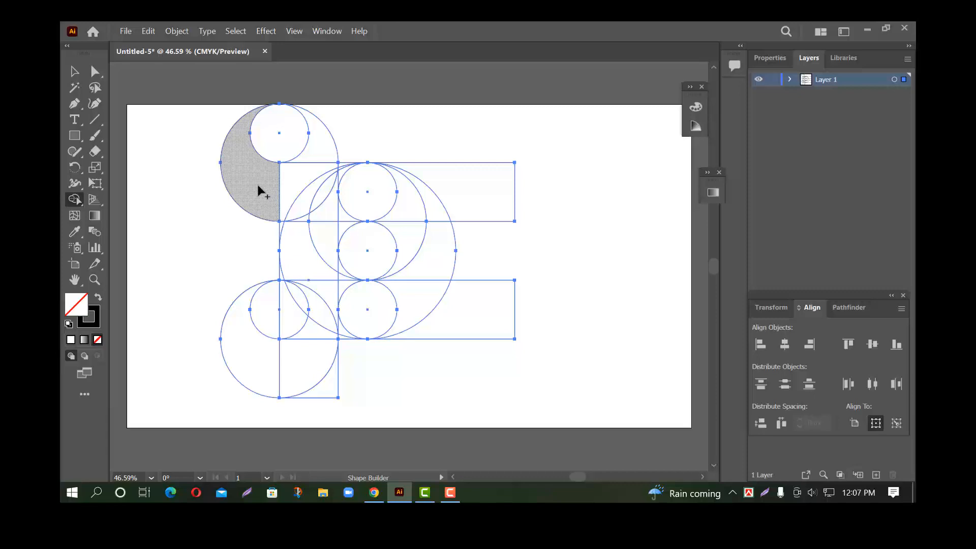
{"action": "mouse_move", "coordinate": [268, 189]}
{"action": "left_mouse_down"}
{"action": "mouse_move", "coordinate": [328, 192]}
{"action": "mouse_move", "coordinate": [308, 204]}
{"action": "mouse_move", "coordinate": [323, 212]}
{"action": "mouse_move", "coordinate": [280, 219]}
{"action": "left_mouse_up"}
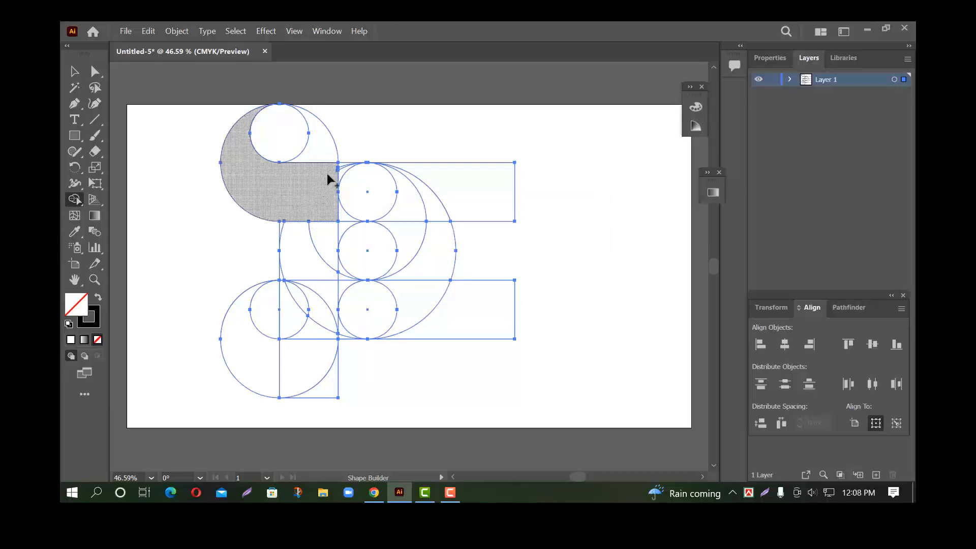
{"action": "mouse_move", "coordinate": [333, 169]}
{"action": "left_mouse_down"}
{"action": "mouse_move", "coordinate": [366, 173]}
{"action": "mouse_move", "coordinate": [300, 221]}
{"action": "mouse_move", "coordinate": [319, 206]}
{"action": "mouse_move", "coordinate": [358, 209]}
{"action": "mouse_move", "coordinate": [349, 207]}
{"action": "mouse_move", "coordinate": [403, 192]}
{"action": "mouse_move", "coordinate": [407, 227]}
{"action": "left_mouse_up"}
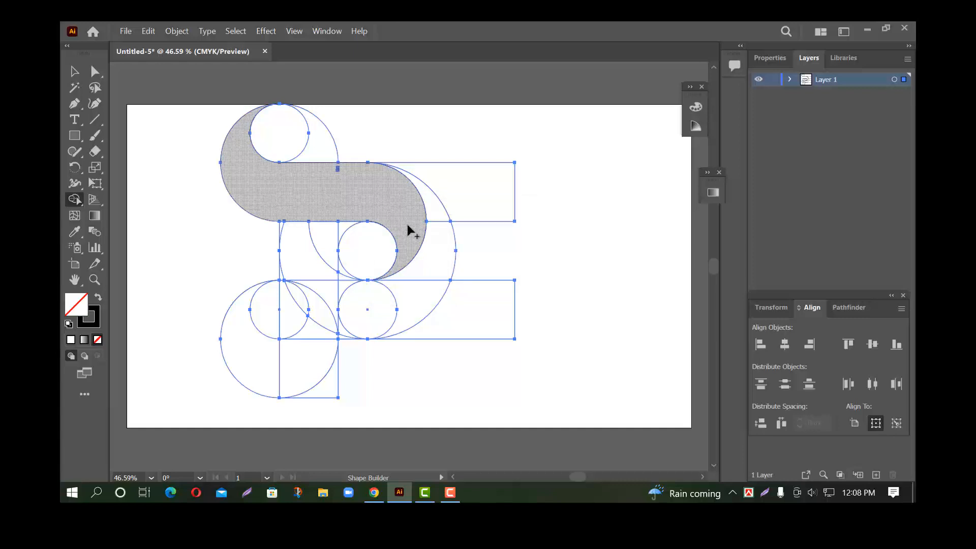
- Delete the leftover pieces of the upper-left circles outside the S-shaped band with the Shape Builder tool
{"action": "key", "text": "alt"}
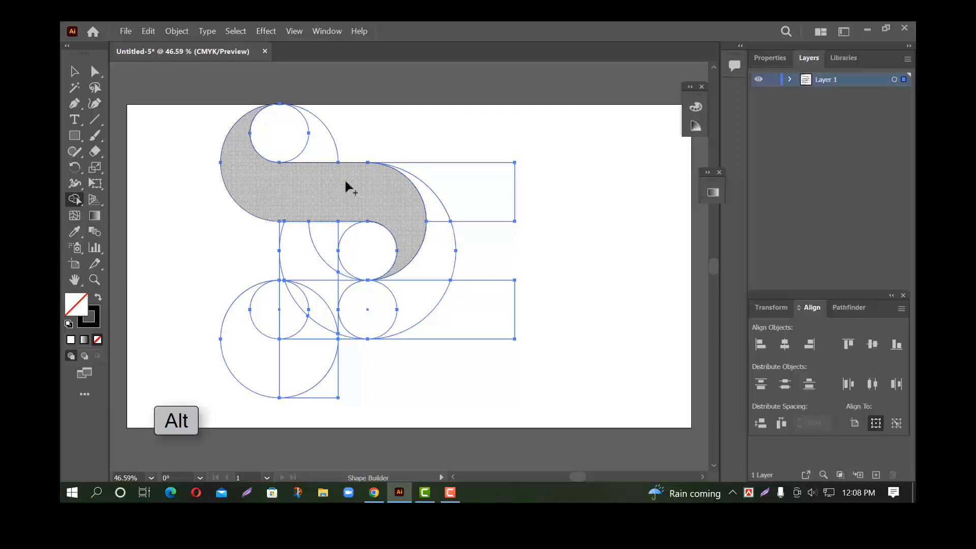
{"action": "scroll", "coordinate": [348, 189], "scroll_direction": "up", "scroll_amount": 1}
{"action": "left_click", "coordinate": [348, 206], "text": "alt"}
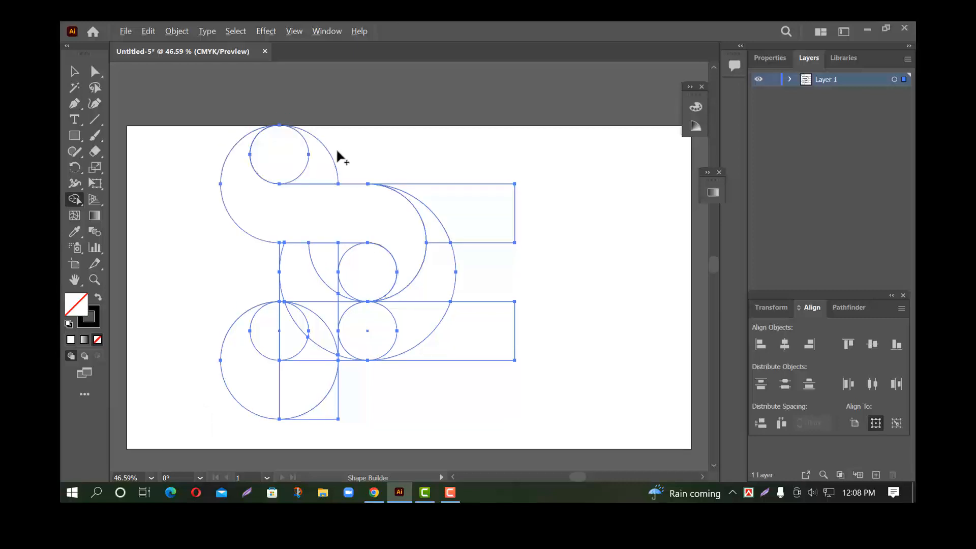
{"action": "left_click", "coordinate": [322, 159], "text": "alt"}
{"action": "left_click", "coordinate": [299, 156], "text": "alt"}
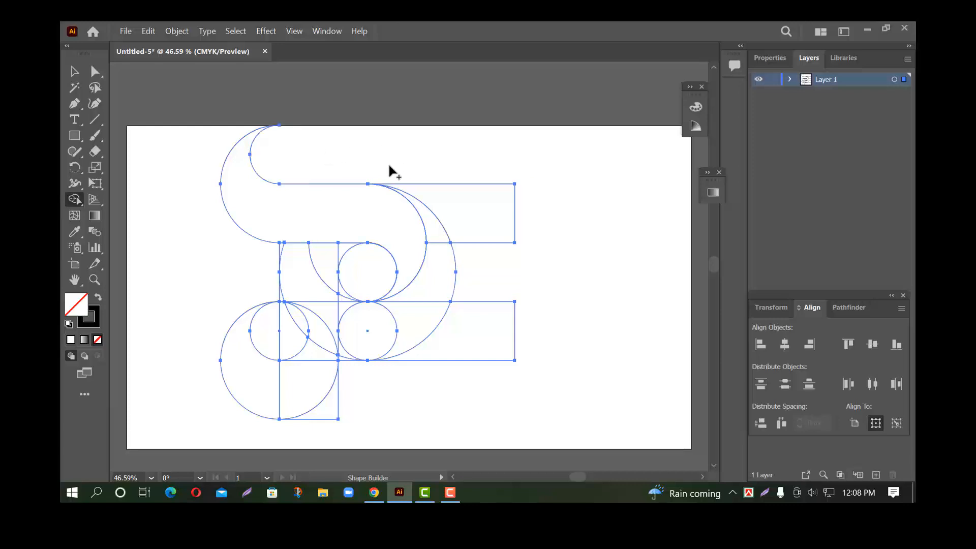
- Merge the vertical rectangle's regions into a stem with a curved bottom and delete the lower circles' leftover pieces beside it
{"action": "scroll", "coordinate": [361, 220], "scroll_direction": "down", "scroll_amount": 1}
{"action": "scroll", "coordinate": [313, 279], "scroll_direction": "down", "scroll_amount": 1}
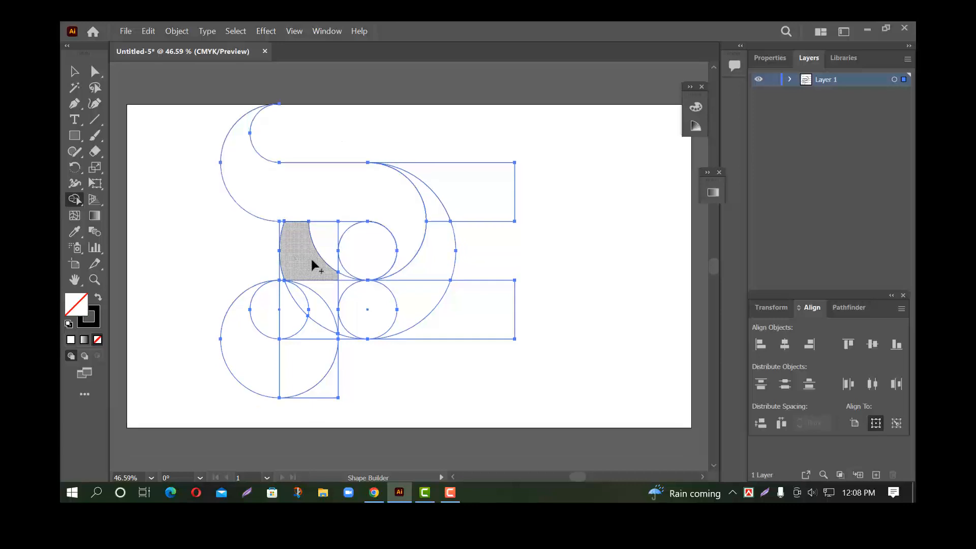
{"action": "mouse_move", "coordinate": [317, 283]}
{"action": "left_mouse_down"}
{"action": "mouse_move", "coordinate": [299, 261]}
{"action": "mouse_move", "coordinate": [292, 310]}
{"action": "mouse_move", "coordinate": [321, 315]}
{"action": "mouse_move", "coordinate": [305, 330]}
{"action": "mouse_move", "coordinate": [286, 270]}
{"action": "mouse_move", "coordinate": [285, 279]}
{"action": "mouse_move", "coordinate": [299, 288]}
{"action": "mouse_move", "coordinate": [293, 232]}
{"action": "mouse_move", "coordinate": [281, 224]}
{"action": "mouse_move", "coordinate": [309, 244]}
{"action": "mouse_move", "coordinate": [277, 295]}
{"action": "mouse_move", "coordinate": [270, 288]}
{"action": "left_mouse_up"}
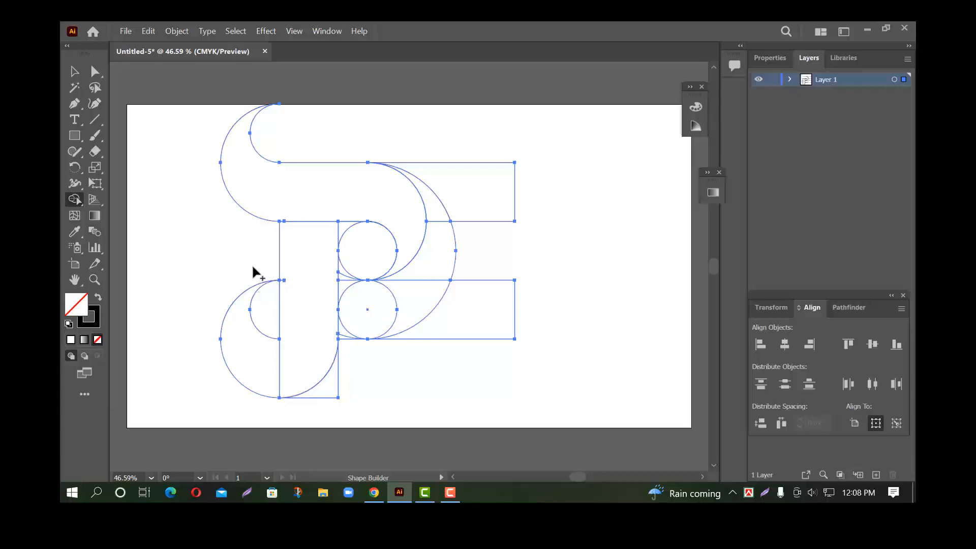
{"action": "left_click", "coordinate": [259, 324], "text": "alt"}
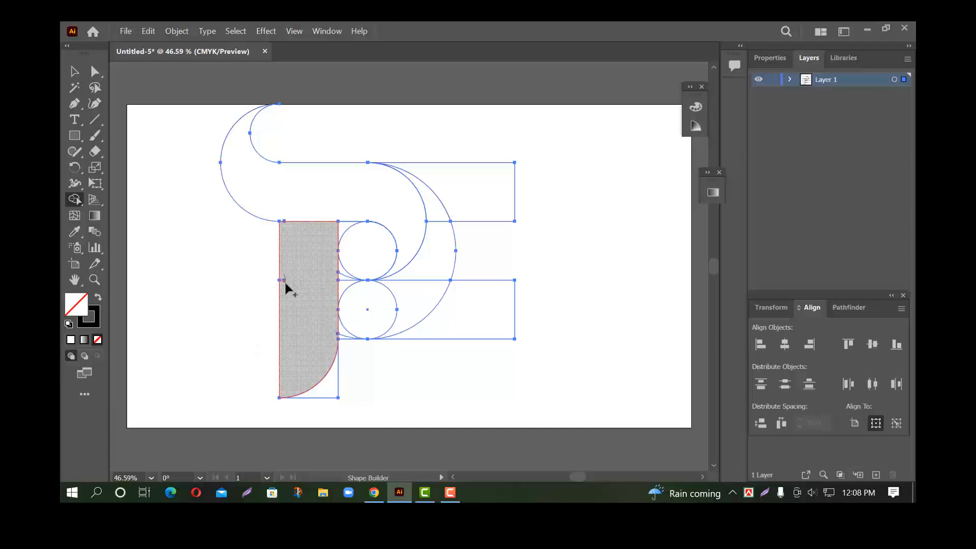
{"action": "left_click", "coordinate": [286, 289]}
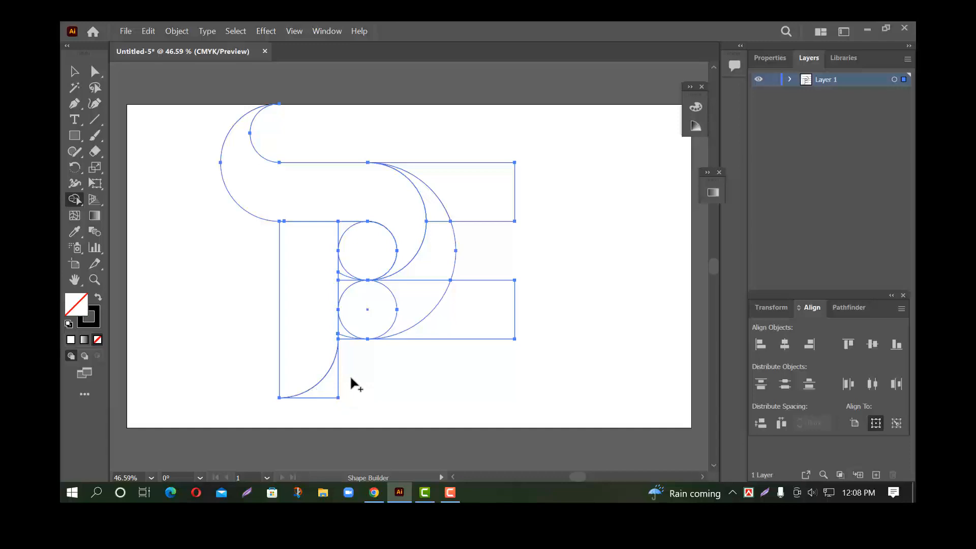
- Delete the corner outside the stem's curved bottom and the two rectangle ends beyond the largest circle
{"action": "left_click", "coordinate": [325, 389], "text": "alt"}
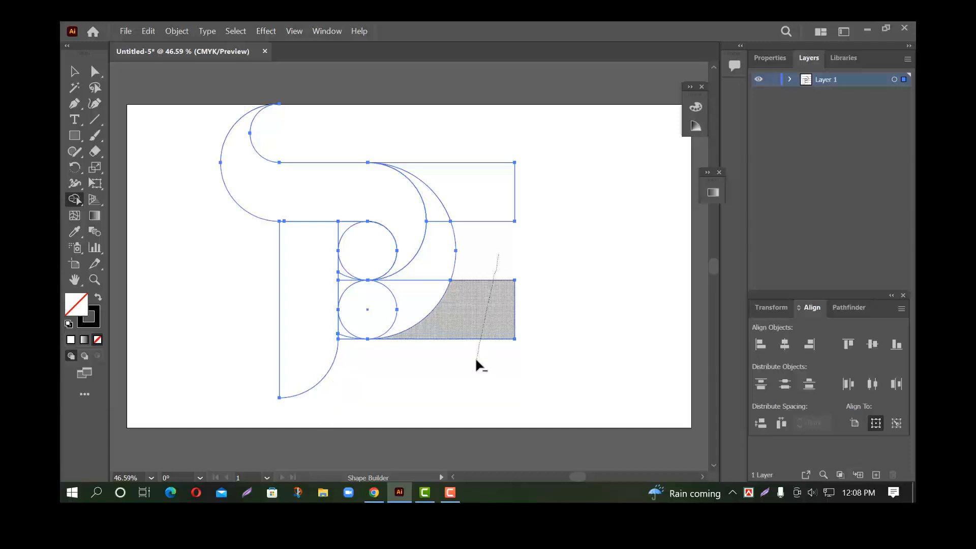
{"action": "left_click", "coordinate": [494, 318], "text": "alt"}
{"action": "left_click", "coordinate": [497, 208], "text": "alt"}
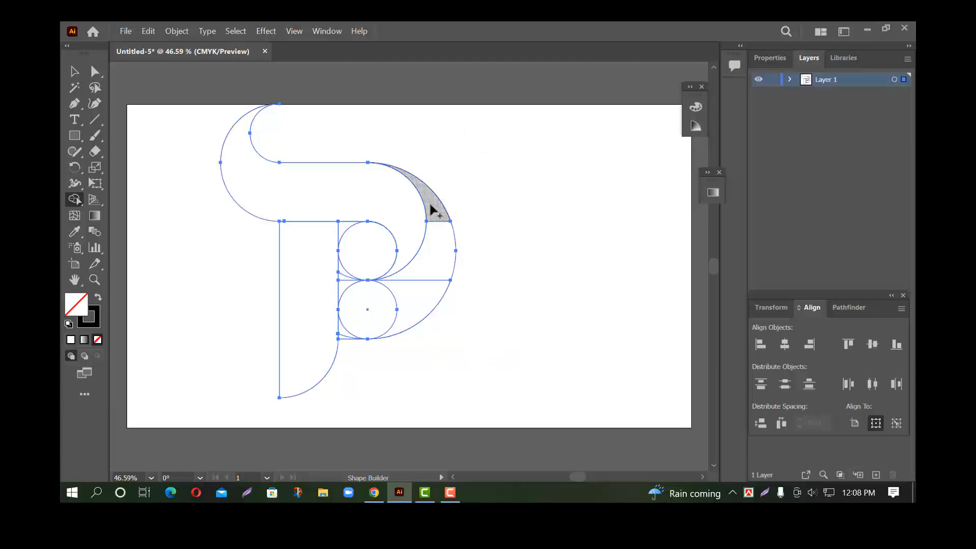
- Merge the outer regions under the S-shaped band into the P's bowl and the inner circle's regions into one counter shape
{"action": "mouse_move", "coordinate": [431, 207]}
{"action": "left_mouse_down"}
{"action": "mouse_move", "coordinate": [434, 265]}
{"action": "mouse_move", "coordinate": [422, 290]}
{"action": "mouse_move", "coordinate": [380, 302]}
{"action": "mouse_move", "coordinate": [345, 287]}
{"action": "mouse_move", "coordinate": [343, 338]}
{"action": "left_mouse_up"}
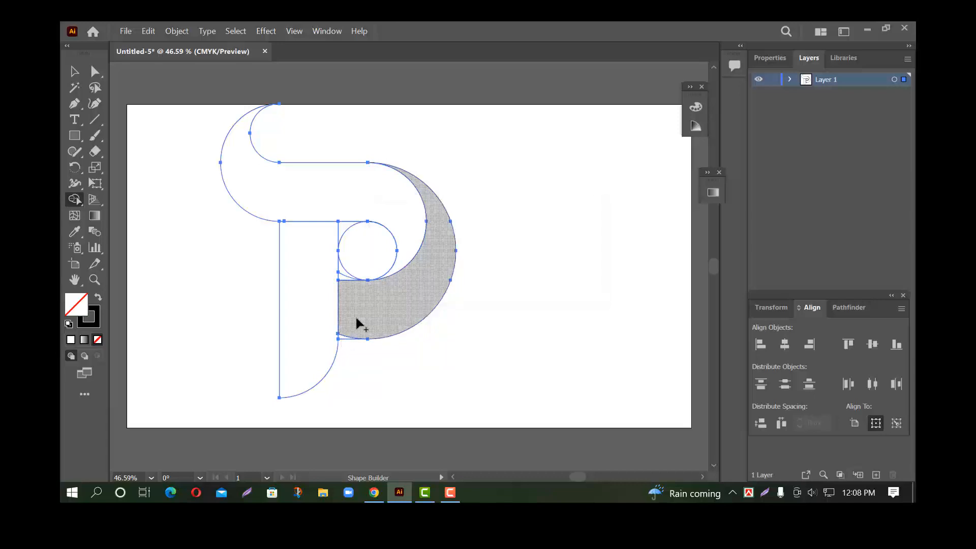
{"action": "left_click", "coordinate": [366, 327]}
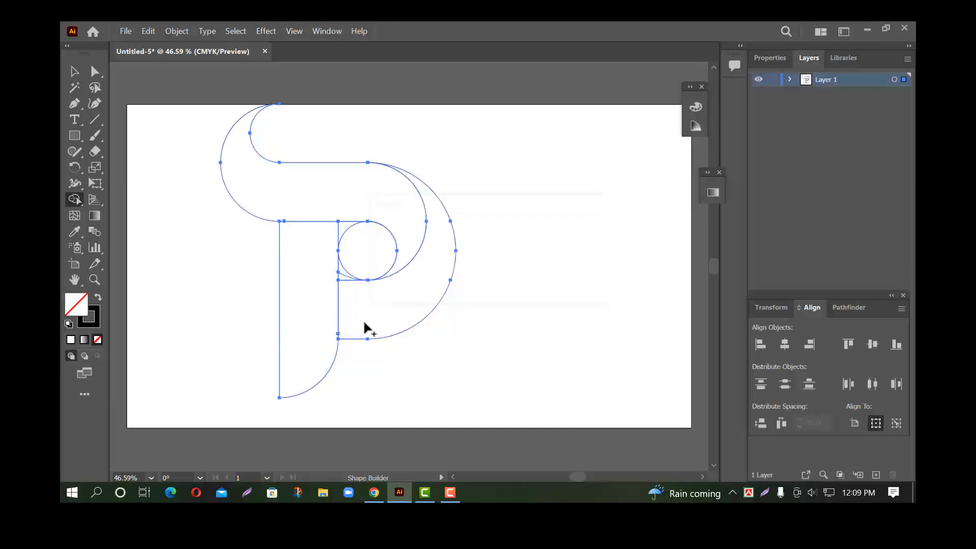
{"action": "mouse_move", "coordinate": [358, 275]}
{"action": "left_mouse_down"}
{"action": "mouse_move", "coordinate": [342, 229]}
{"action": "mouse_move", "coordinate": [351, 236]}
{"action": "mouse_move", "coordinate": [342, 279]}
{"action": "mouse_move", "coordinate": [388, 265]}
{"action": "left_mouse_up"}
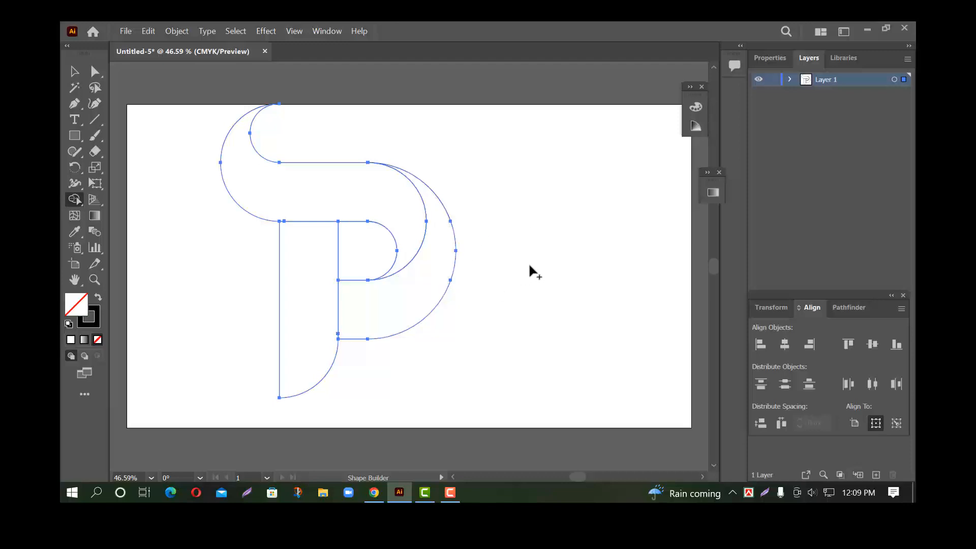
- Nudge the whole P-shaped mark down slightly from the artboard's top edge with the Selection tool and deselect it
{"action": "scroll", "coordinate": [530, 262], "scroll_direction": "up", "scroll_amount": 1}
{"action": "key", "text": "Down"}
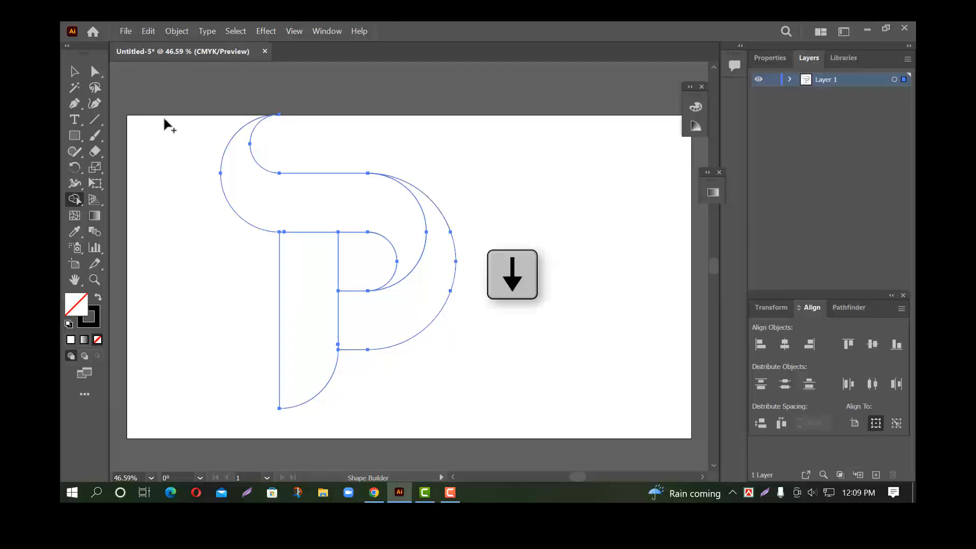
{"action": "left_click", "coordinate": [74, 72]}
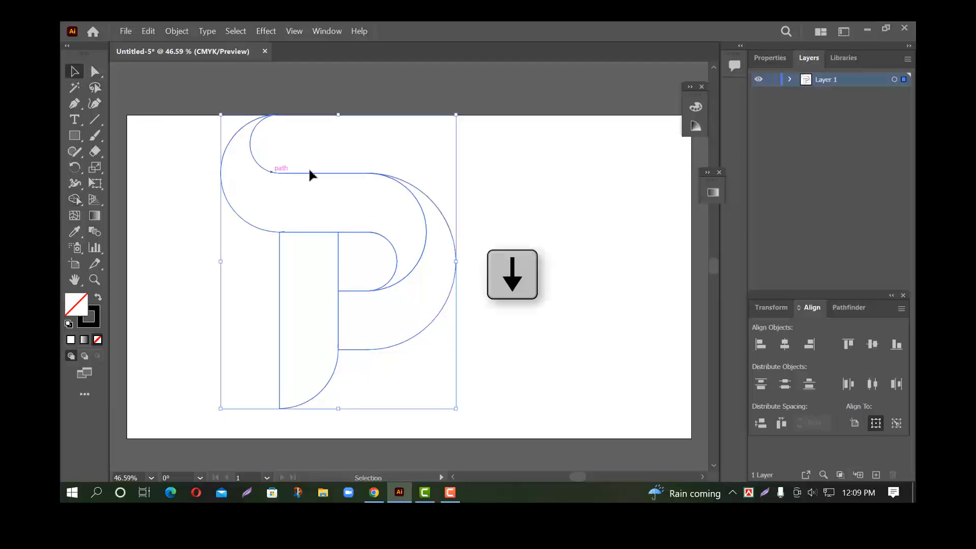
{"action": "key", "text": "Down"}
{"action": "key", "text": "Down"}
{"action": "key", "text": "Down"}
{"action": "key", "text": "Down"}
{"action": "key", "text": "Down"}
{"action": "key", "text": "Down"}
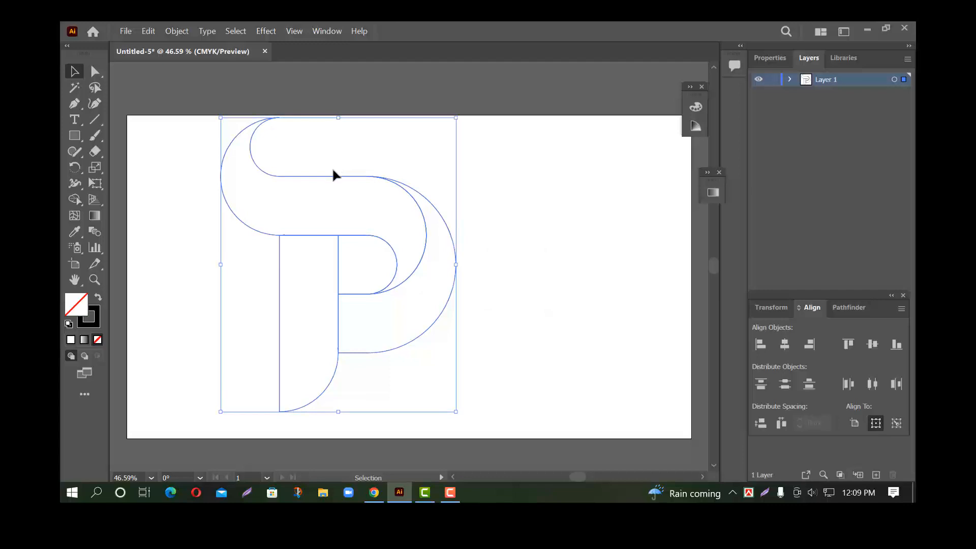
{"action": "key", "text": "Down"}
{"action": "key", "text": "Down"}
{"action": "key", "text": "Down"}
{"action": "key", "text": "Down"}
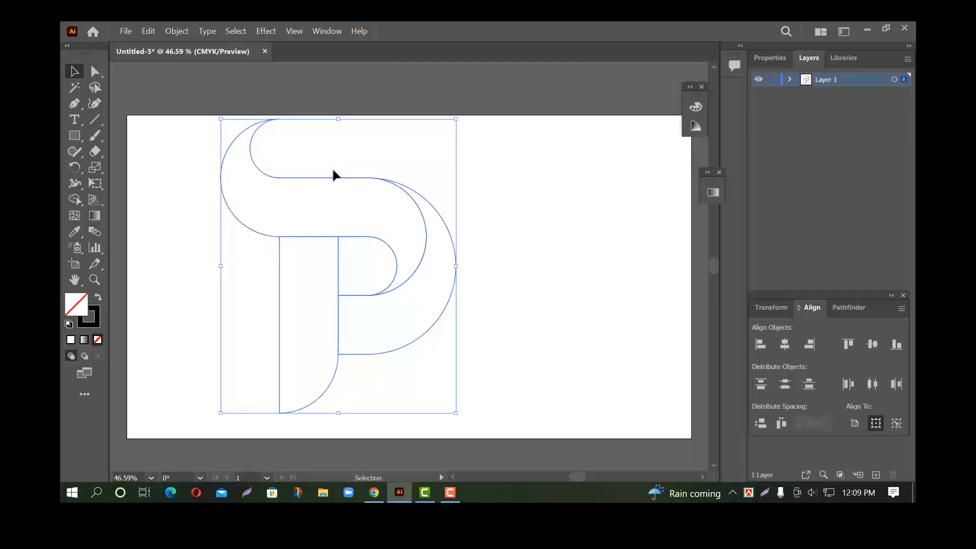
{"action": "key", "text": "Down"}
{"action": "key", "text": "Down"}
{"action": "key", "text": "Down"}
{"action": "key", "text": "Down"}
{"action": "key", "text": "Down"}
{"action": "key", "text": "Down"}
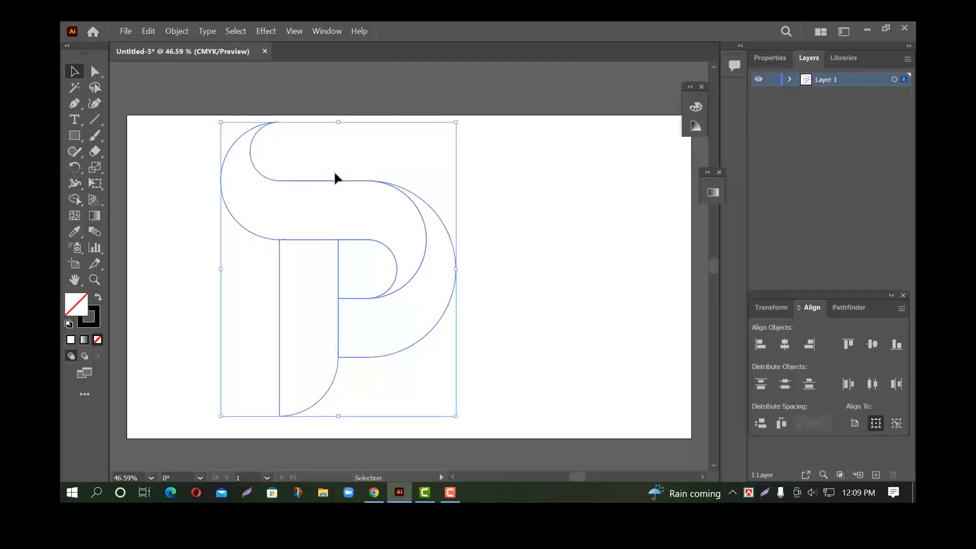
{"action": "key", "text": "Down"}
{"action": "key", "text": "Down"}
{"action": "key", "text": "Down"}
{"action": "left_click", "coordinate": [189, 157]}
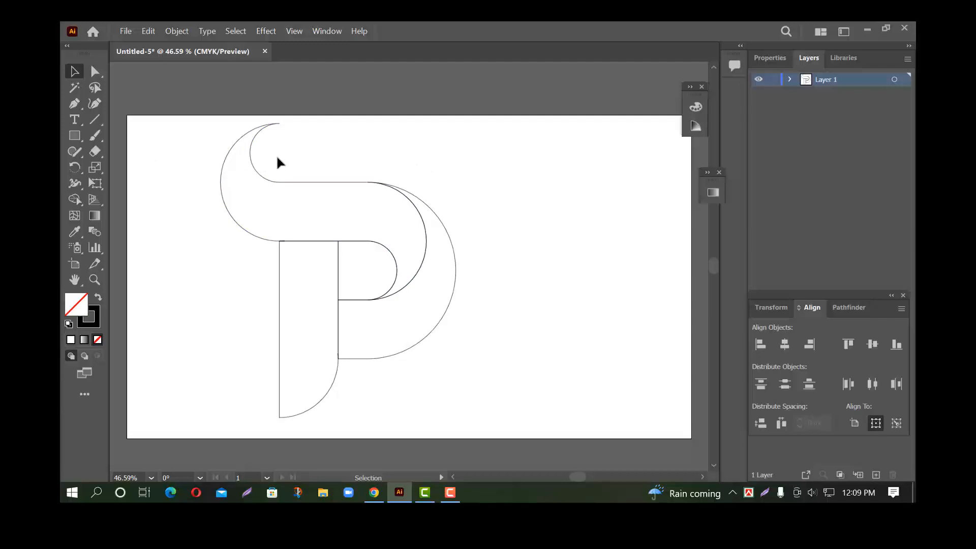
- Fill the S-shaped band with a linear gradient and set its starting color stop to the dark blue swatch
{"action": "left_click", "coordinate": [252, 155]}
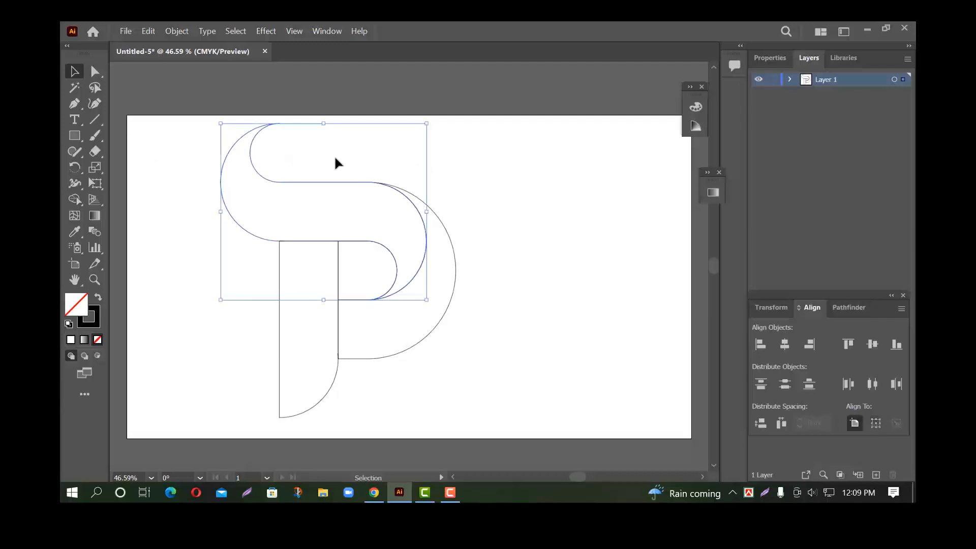
{"action": "left_click", "coordinate": [85, 340]}
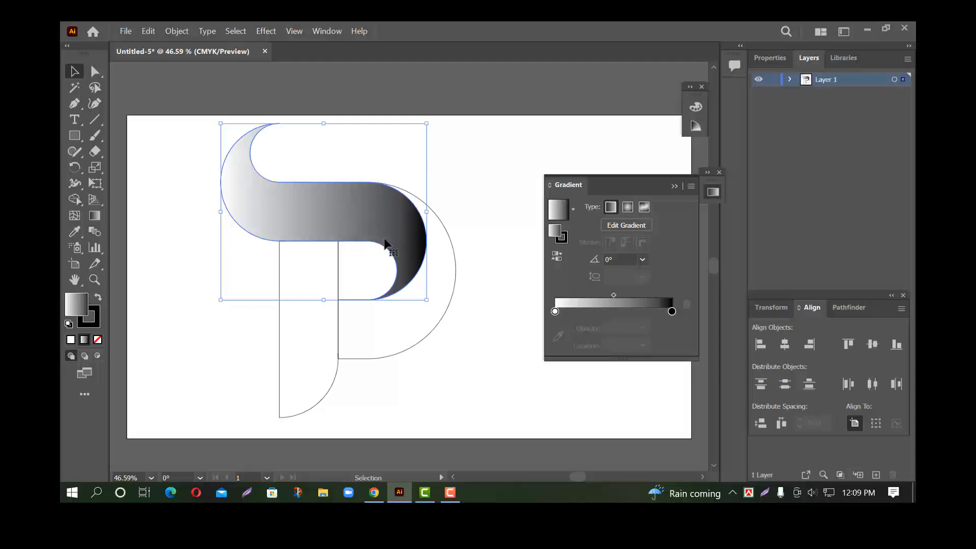
{"action": "left_click", "coordinate": [556, 312]}
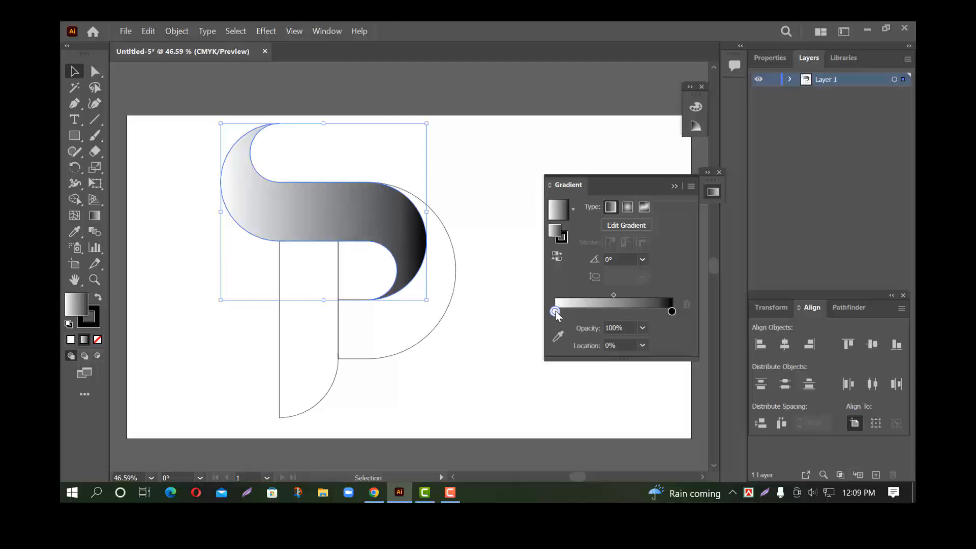
{"action": "double_click", "coordinate": [555, 312]}
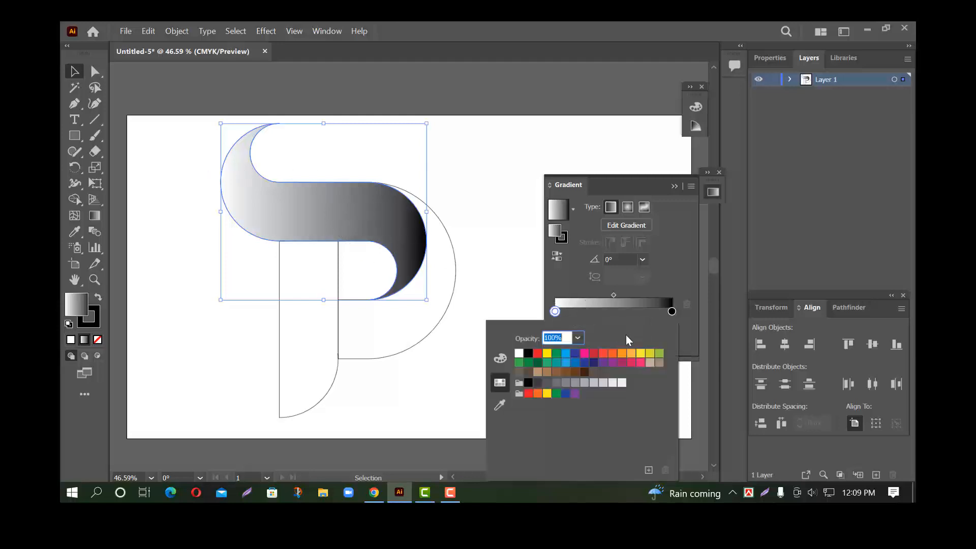
{"action": "left_click", "coordinate": [567, 354]}
{"action": "left_click", "coordinate": [575, 354]}
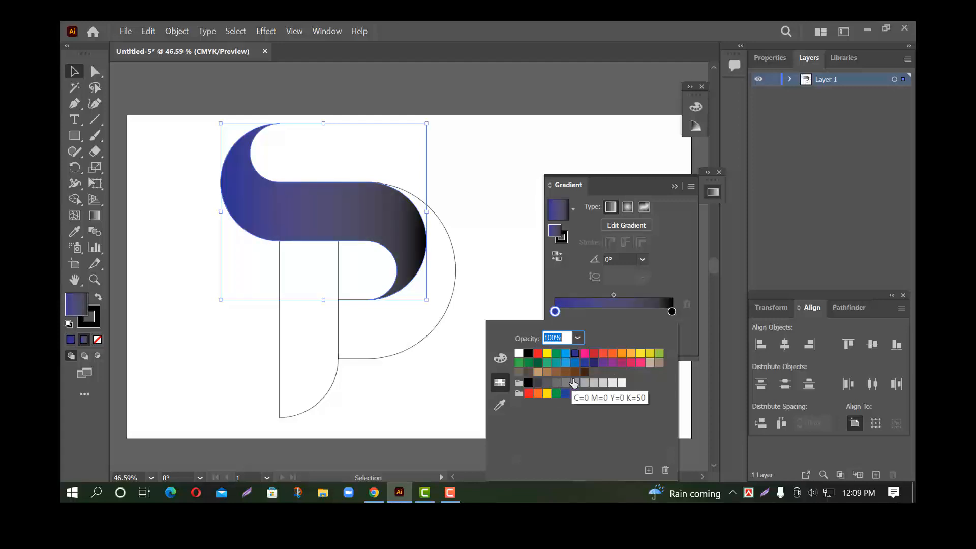
- Set the ending color stop of the S-shaped band's gradient to the light blue swatch and deselect the band
{"action": "left_click", "coordinate": [678, 315]}
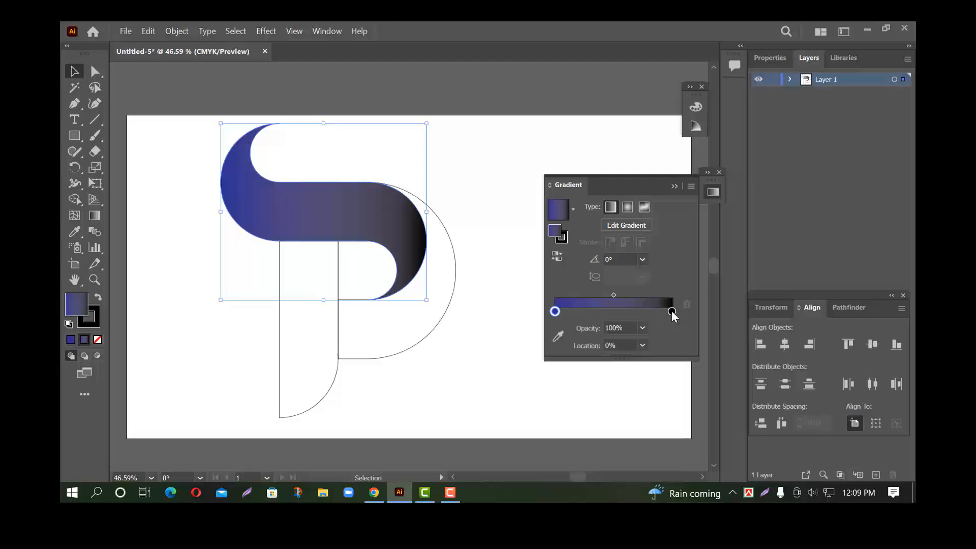
{"action": "left_click", "coordinate": [671, 312]}
{"action": "double_click", "coordinate": [673, 313]}
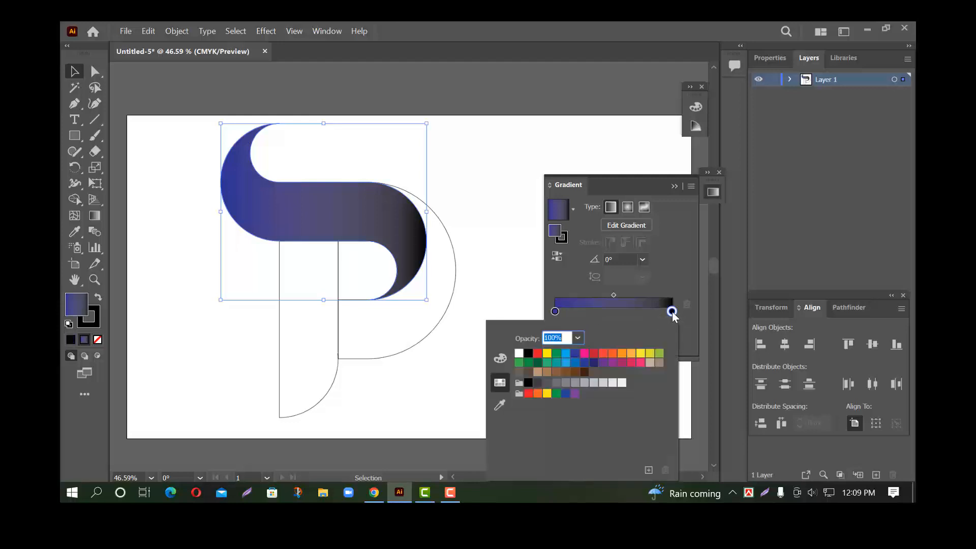
{"action": "left_click", "coordinate": [567, 362]}
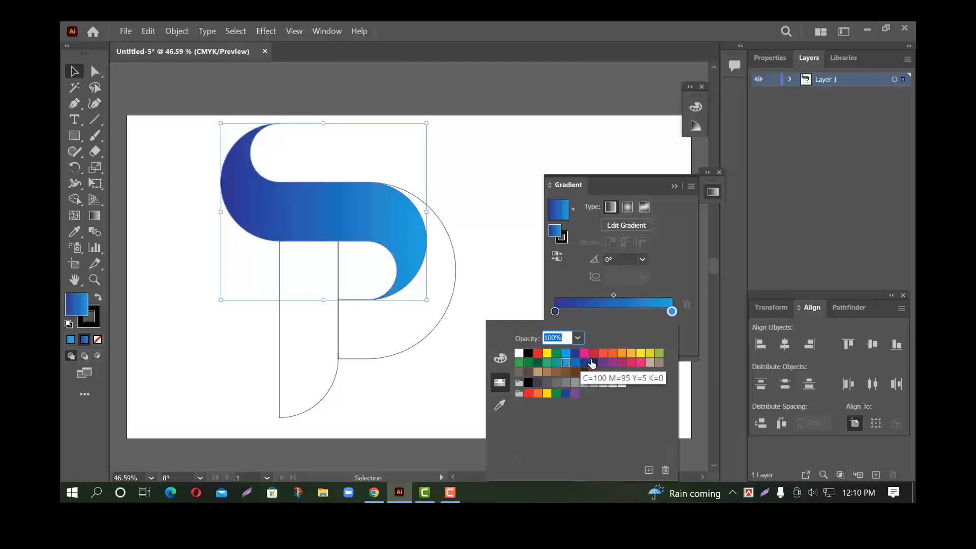
{"action": "left_click", "coordinate": [520, 279]}
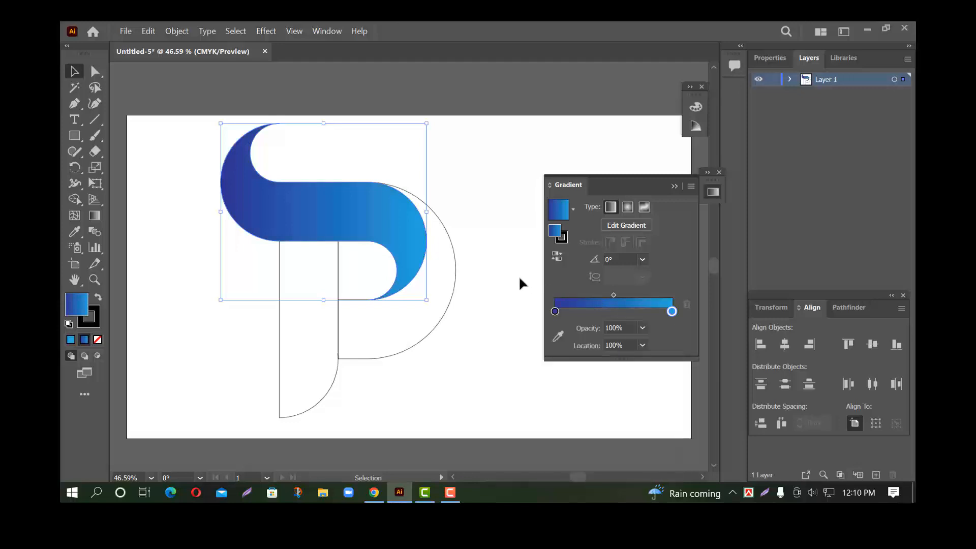
{"action": "left_click", "coordinate": [675, 187]}
{"action": "left_click", "coordinate": [588, 274]}
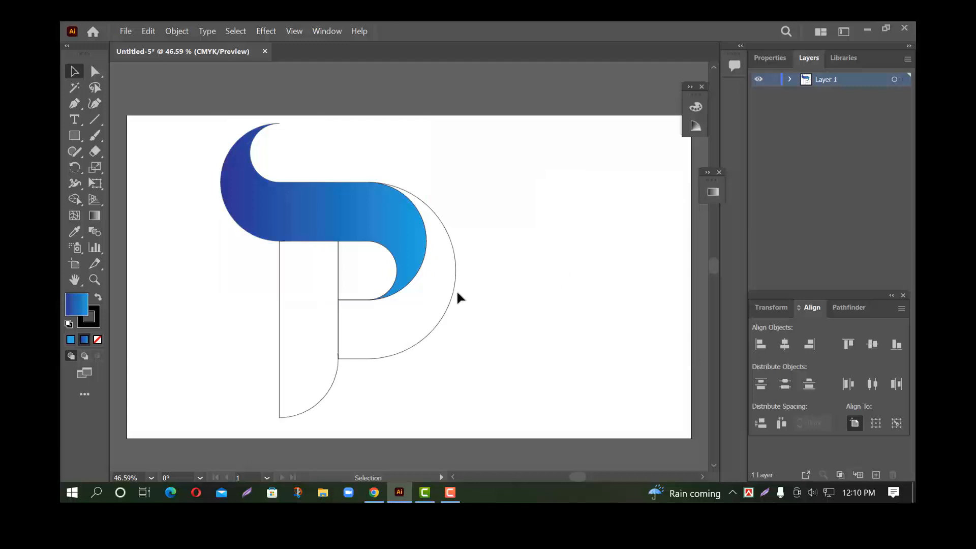
- Apply the same dark-to-light blue gradient fill to the P's bowl and its stem, and deselect them
{"action": "left_click", "coordinate": [441, 281]}
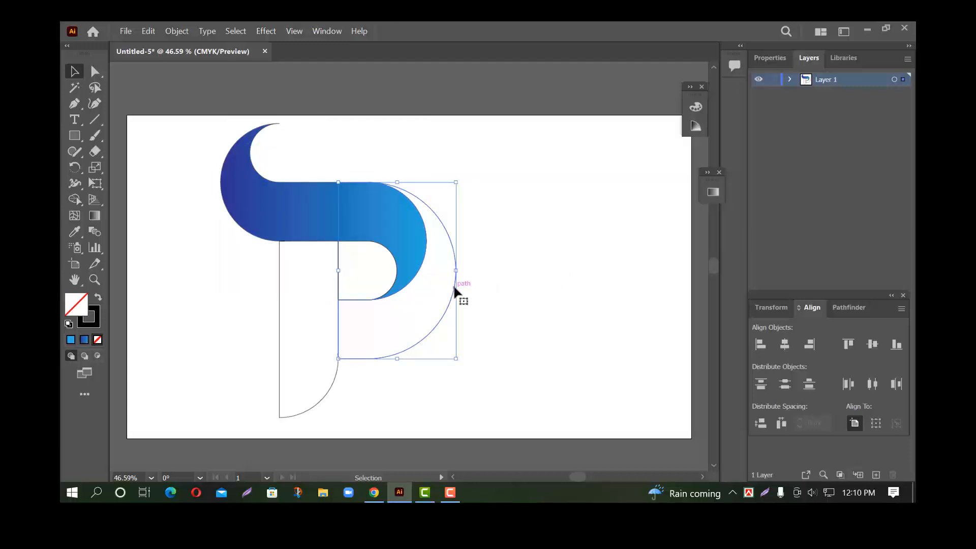
{"action": "left_click", "coordinate": [85, 338]}
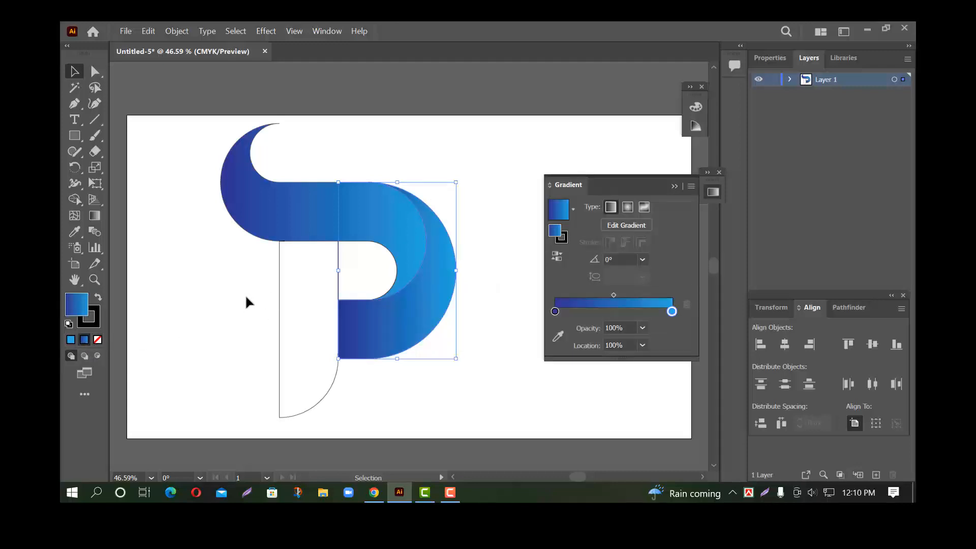
{"action": "left_click", "coordinate": [304, 297]}
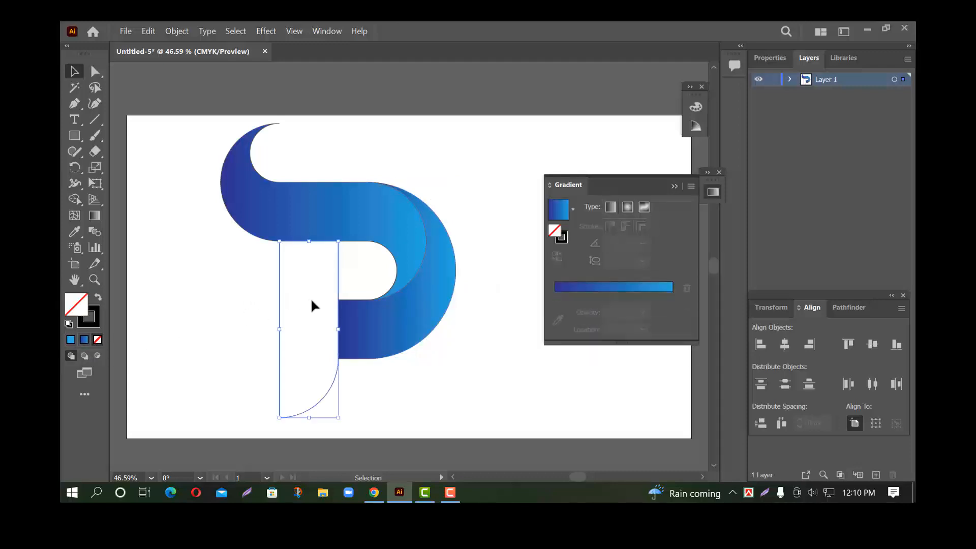
{"action": "left_click", "coordinate": [85, 339]}
{"action": "left_click", "coordinate": [185, 308]}
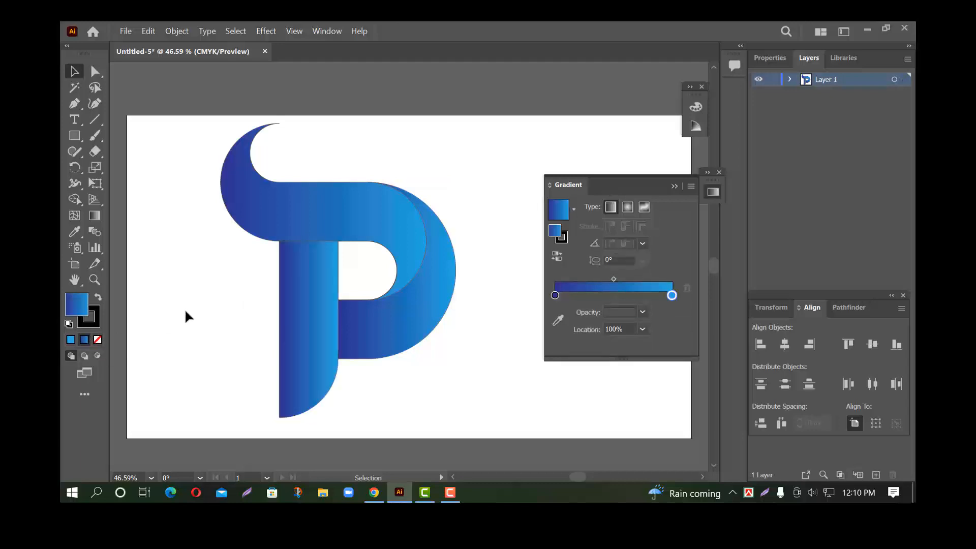
{"action": "left_click", "coordinate": [673, 186]}
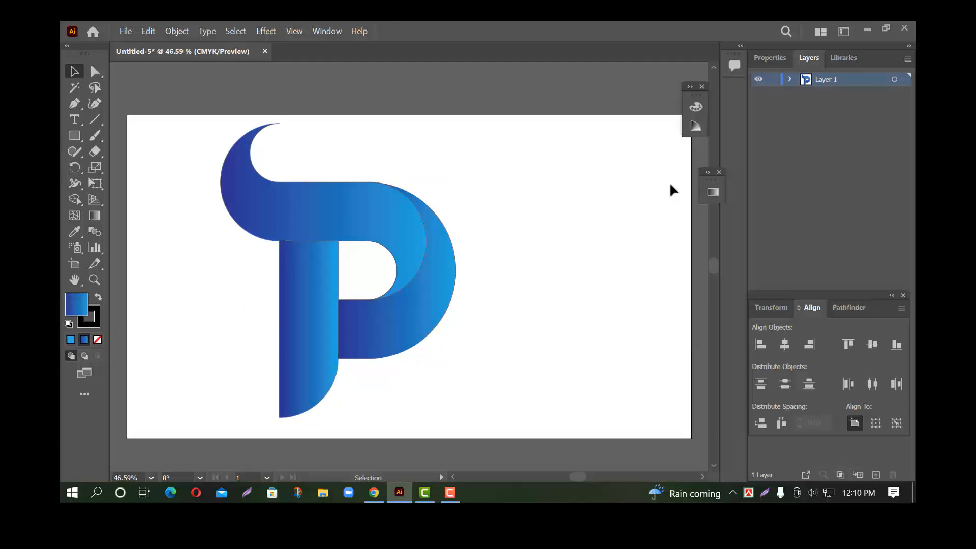